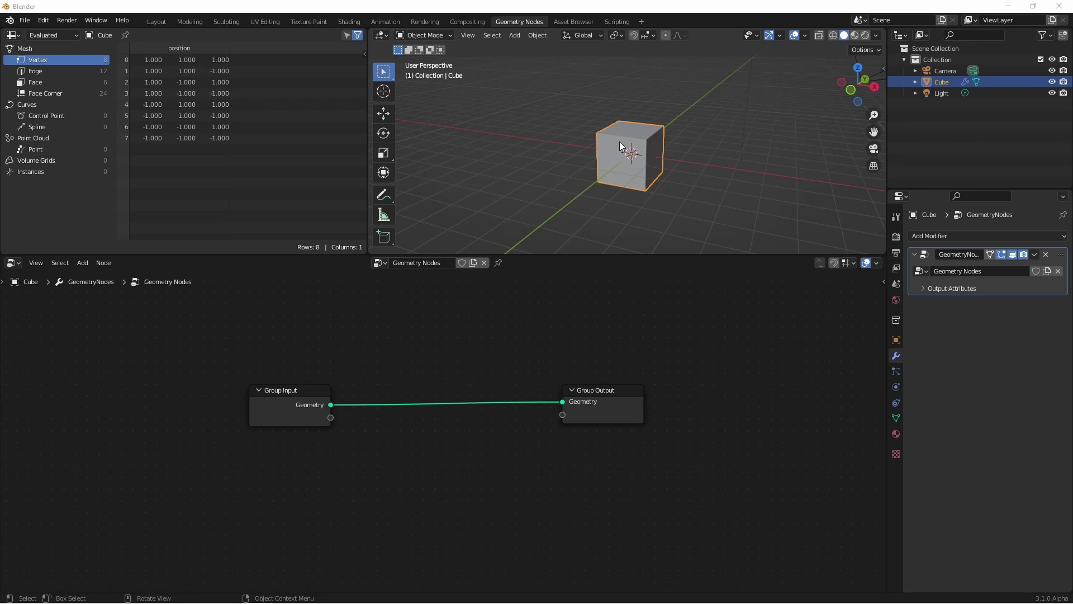
Delete the cube's mesh in Edit Mode and add a Set Position node.
key(Tab)
key(x)
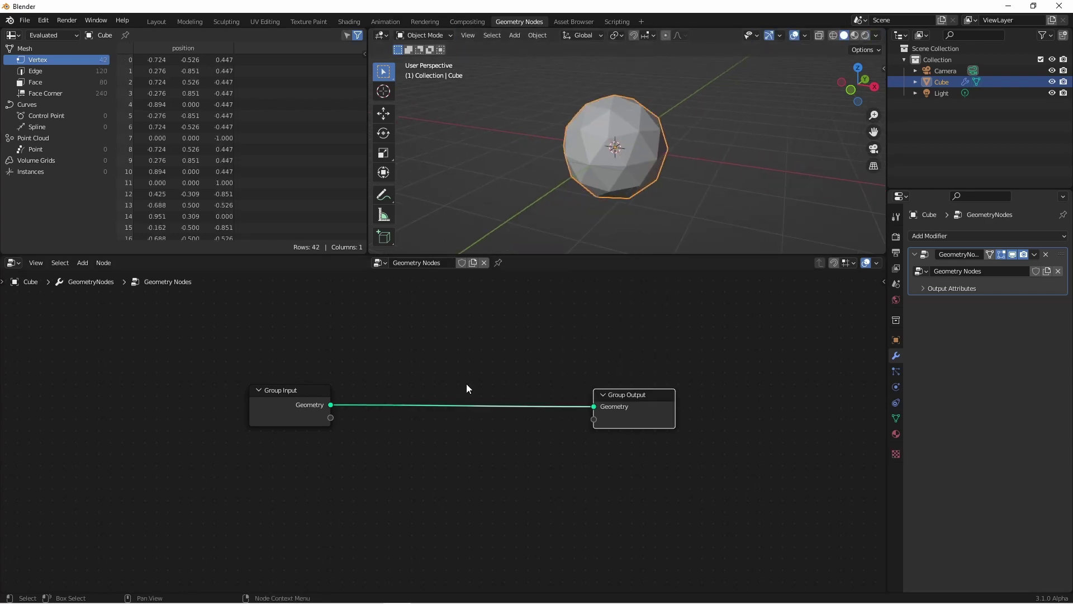
key(shift+a)
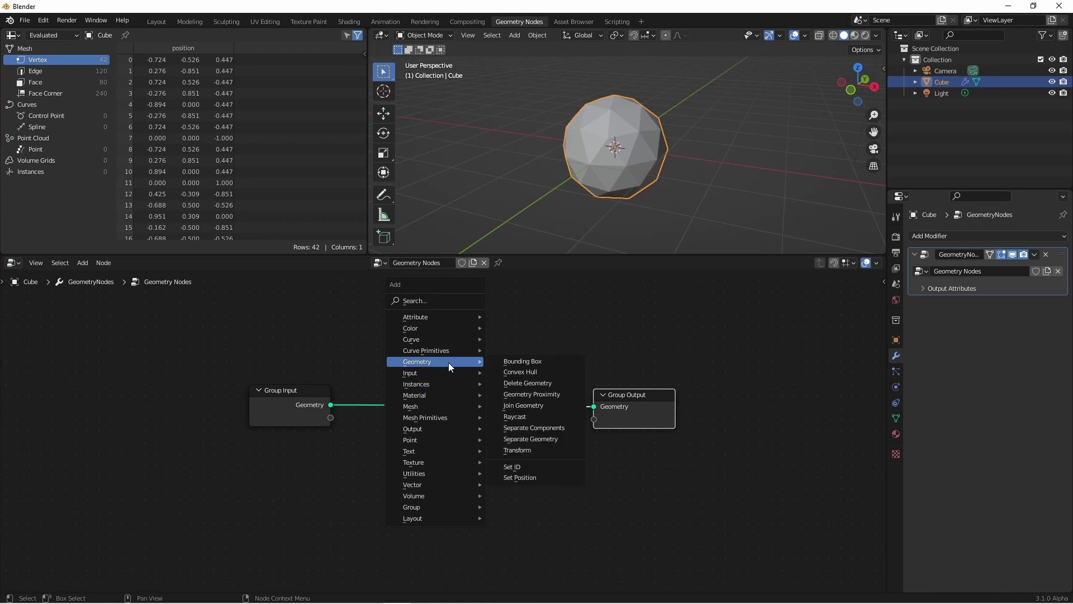
click(520, 478)
click(517, 545)
Add a Set ID node and insert it between Group Input and Group Output.
key(shift+a)
click(515, 542)
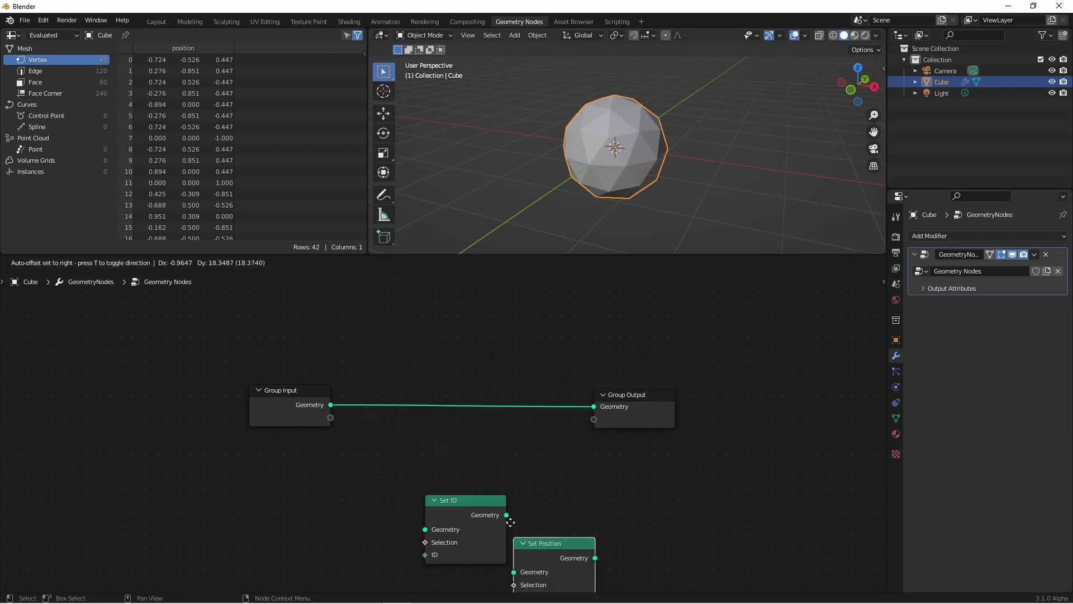
click(511, 522)
scroll(474, 468, up, 1)
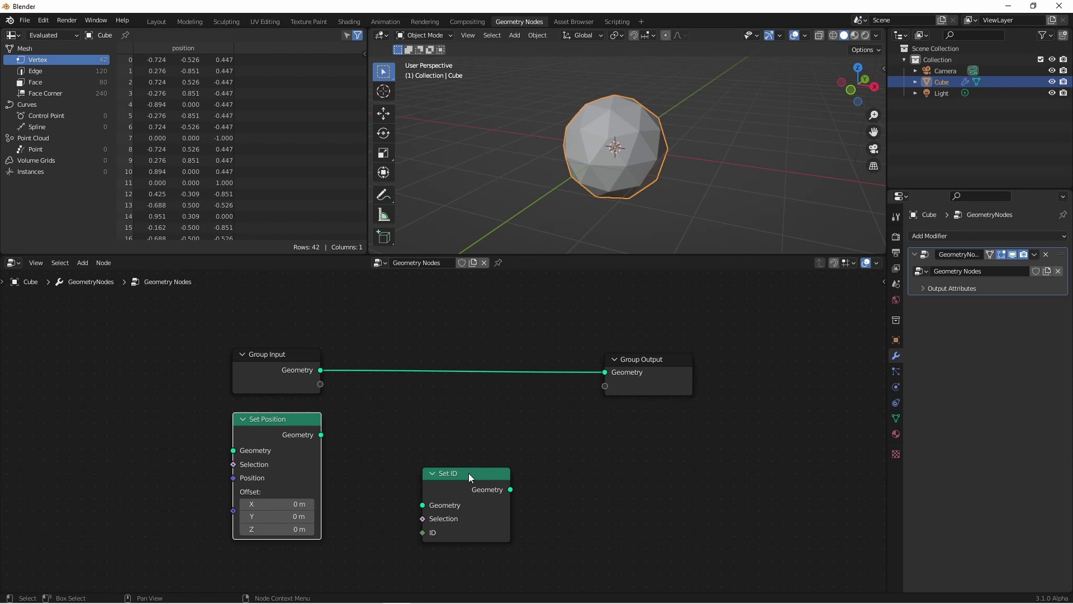
drag(468, 475, 512, 362)
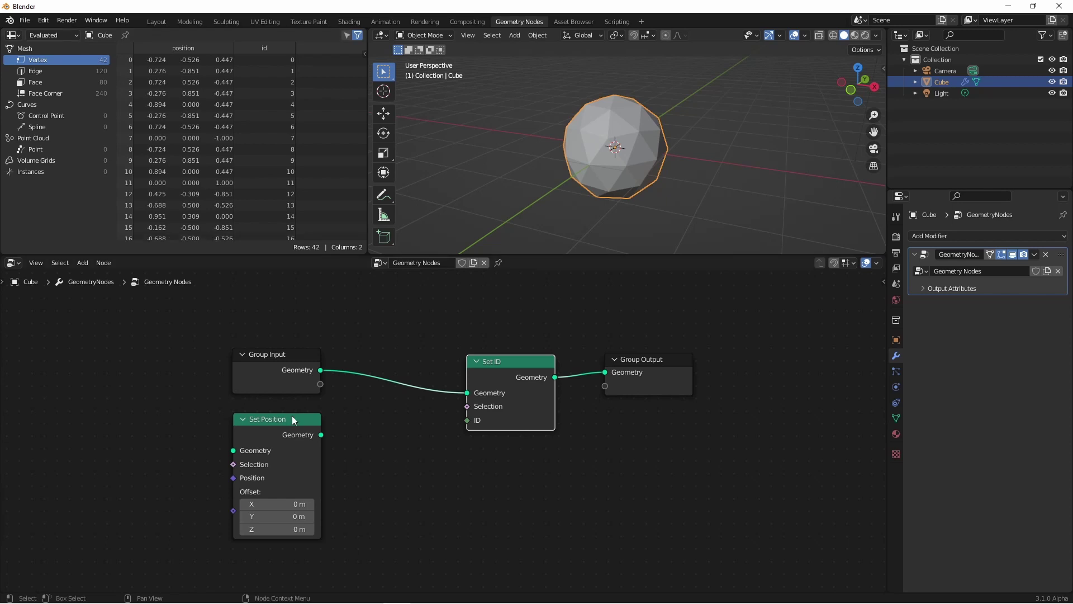
Move Set Position aside and connect a new ID input node to Set ID's ID socket.
drag(291, 419, 178, 416)
key(shift+a)
mouse_move(300, 441)
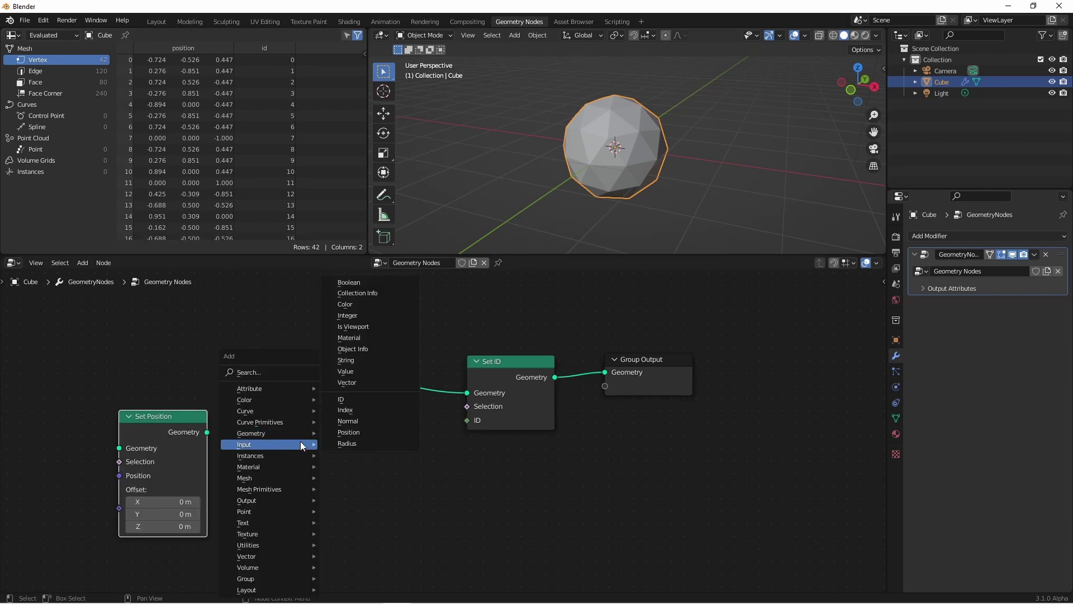
click(361, 399)
click(336, 454)
drag(345, 458, 466, 420)
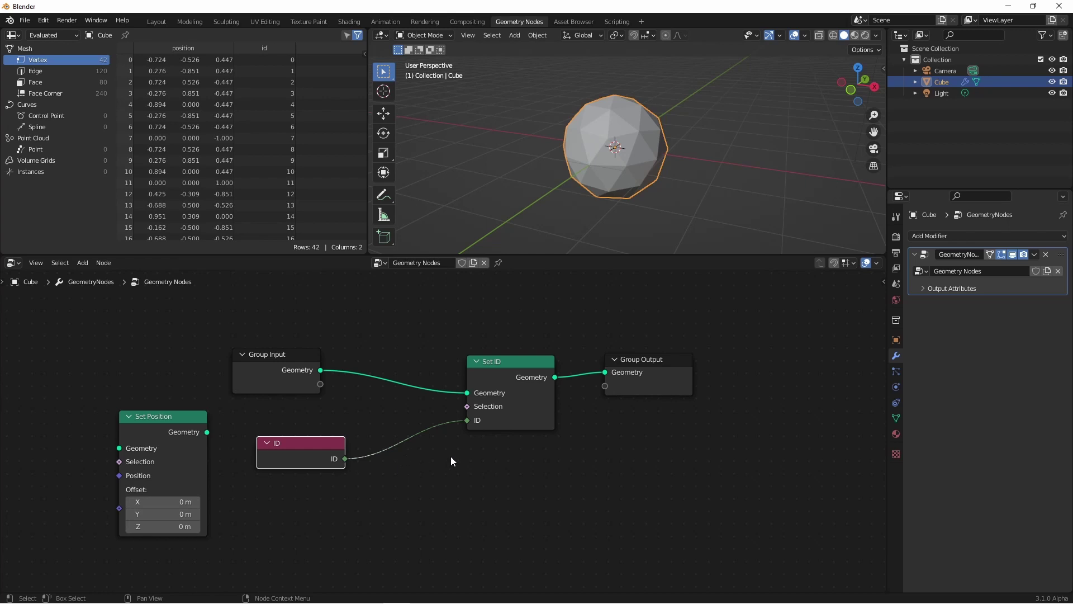
Insert a Math Add node between ID and Set ID, adding 1.0.
key(shift+a)
mouse_move(442, 546)
click(578, 487)
click(410, 478)
drag(442, 503, 578, 503)
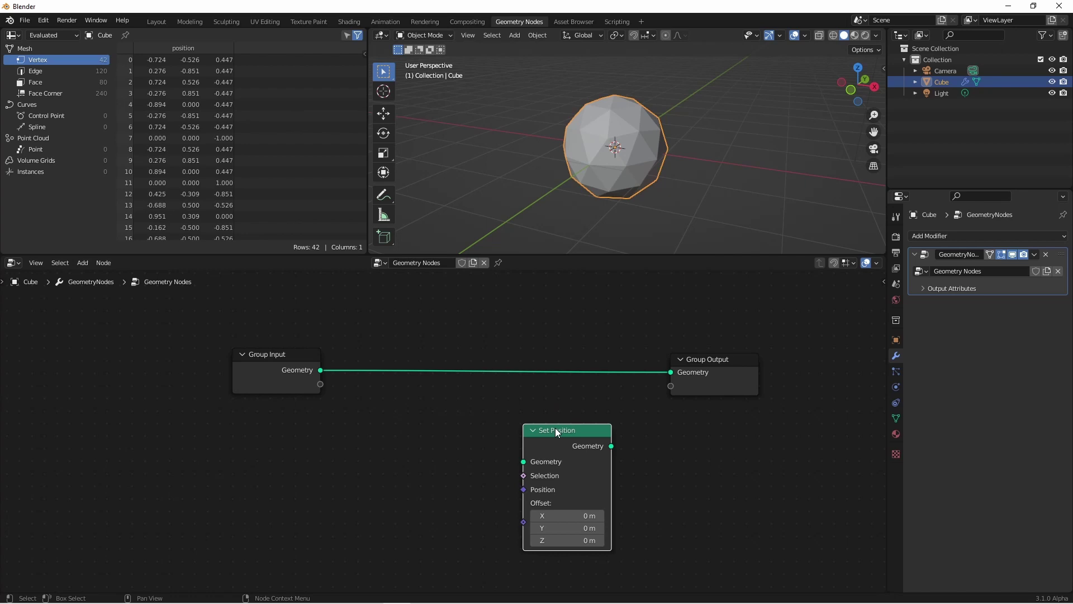
Insert Set Position between Group Input and Group Output and add an Index node.
drag(553, 430, 559, 351)
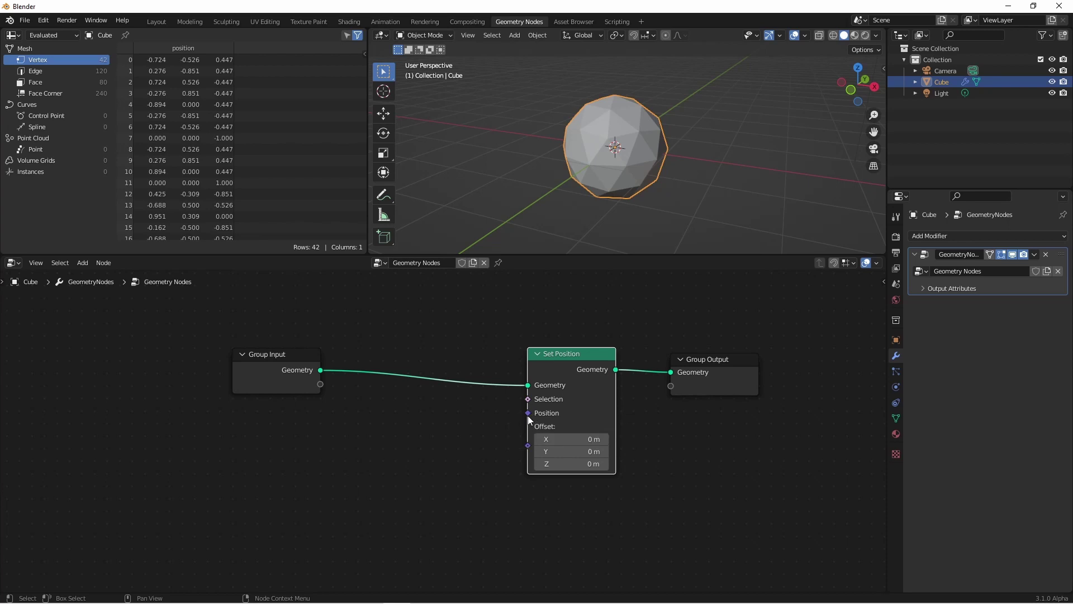
mouse_move(529, 419)
click(368, 417)
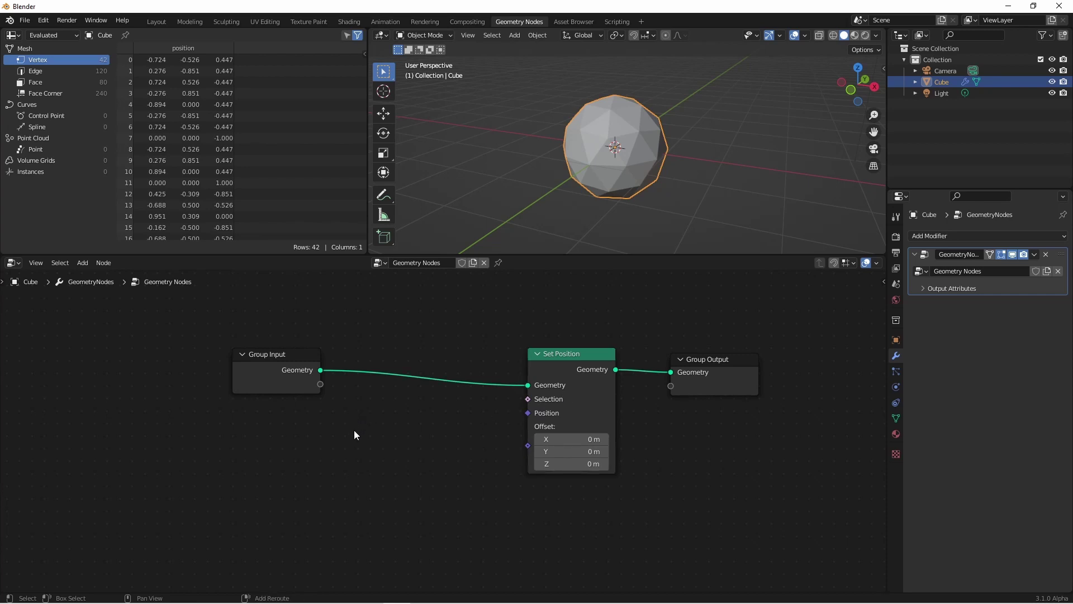
key(shift+a)
mouse_move(354, 430)
click(411, 402)
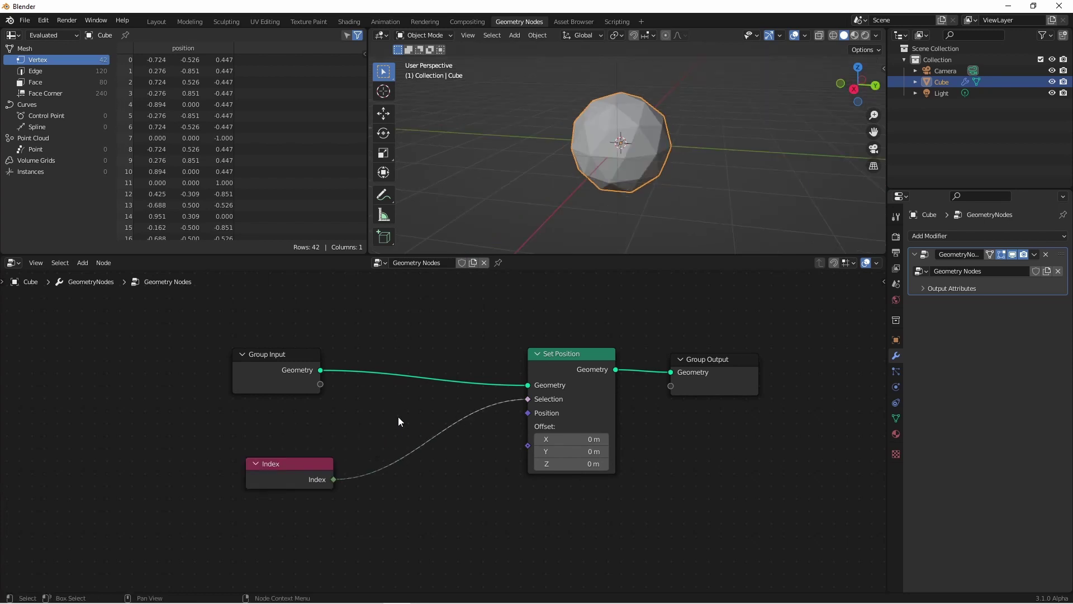
Feed Index through a Greater Than node (B = 20) into Selection and set Z offset to 0.2 m.
key(shift+a)
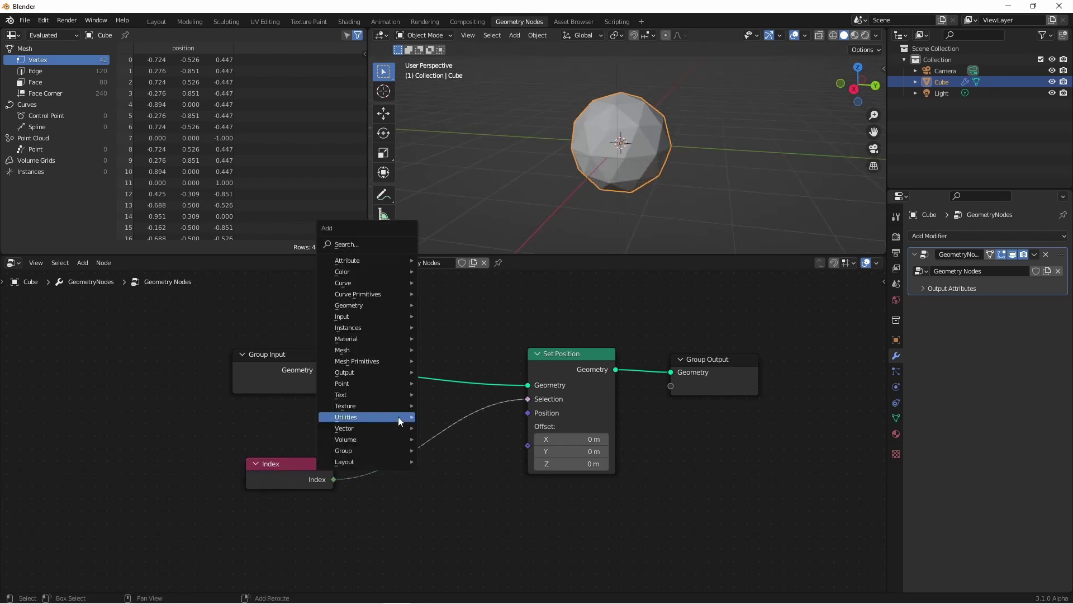
mouse_move(398, 417)
click(455, 447)
click(427, 504)
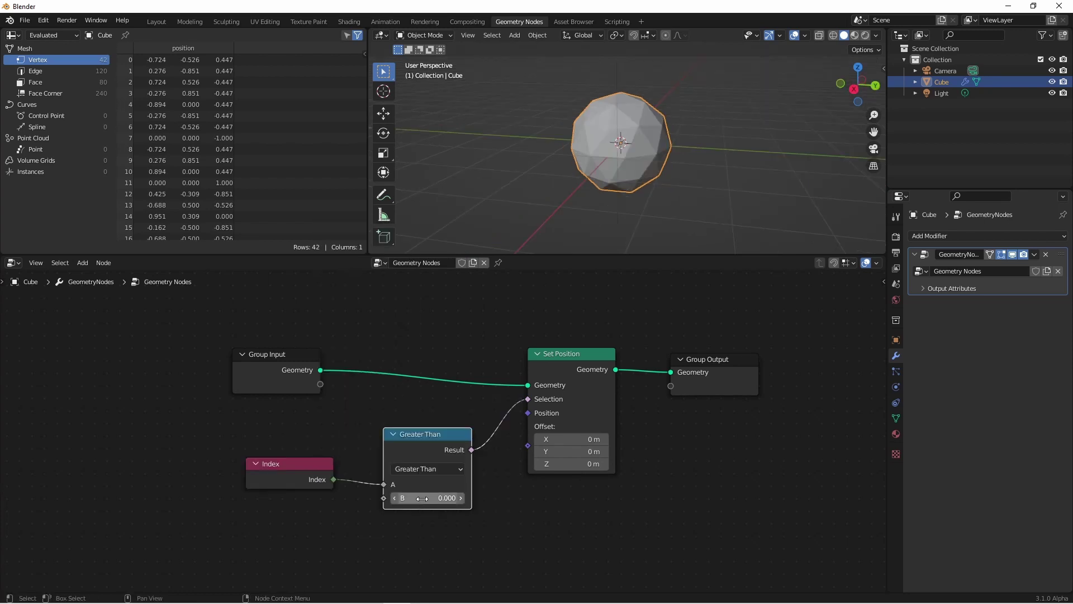
click(422, 497)
text(20)
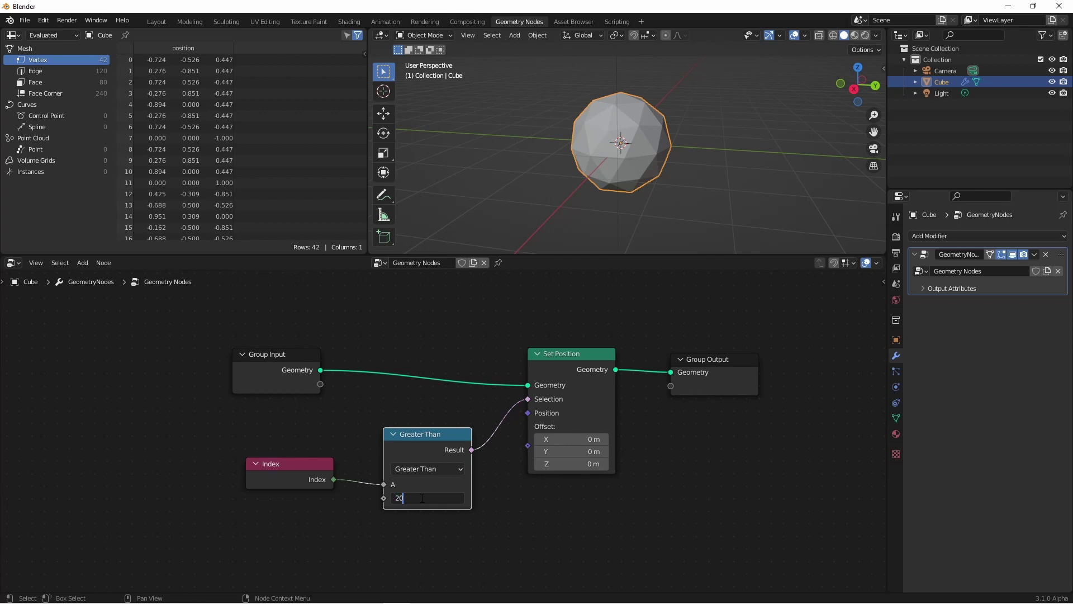
key(Return)
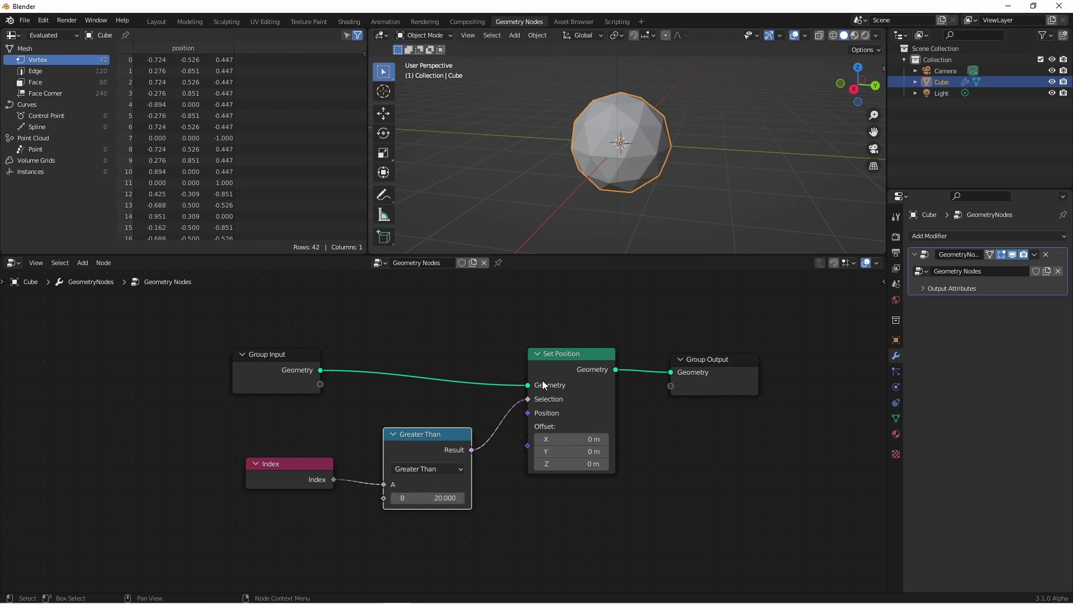
drag(437, 444, 407, 429)
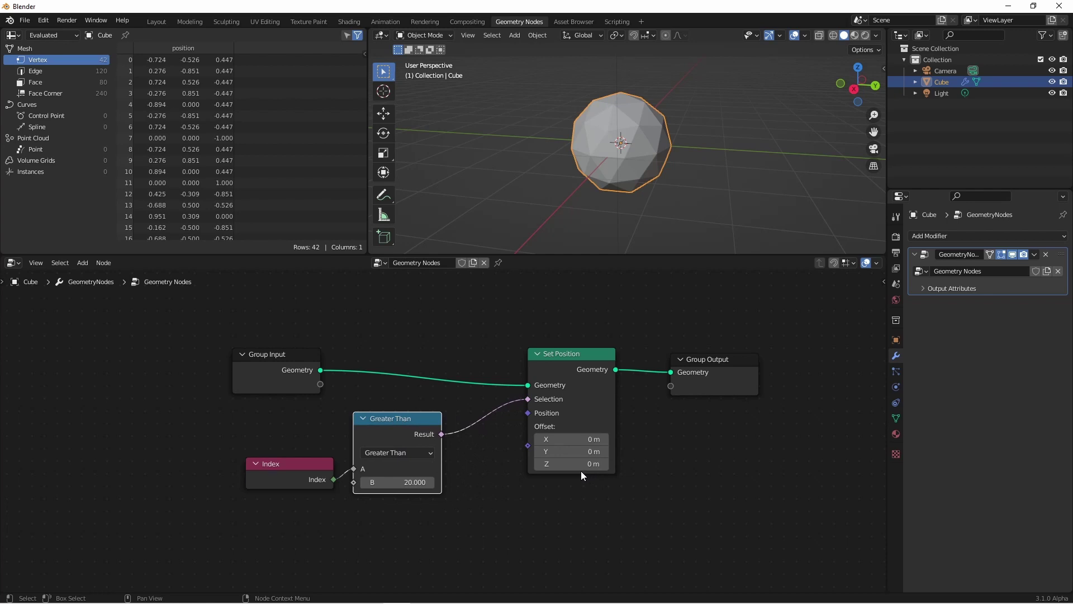
mouse_move(583, 464)
mouse_down()
mouse_move(604, 465)
mouse_move(577, 460)
mouse_up()
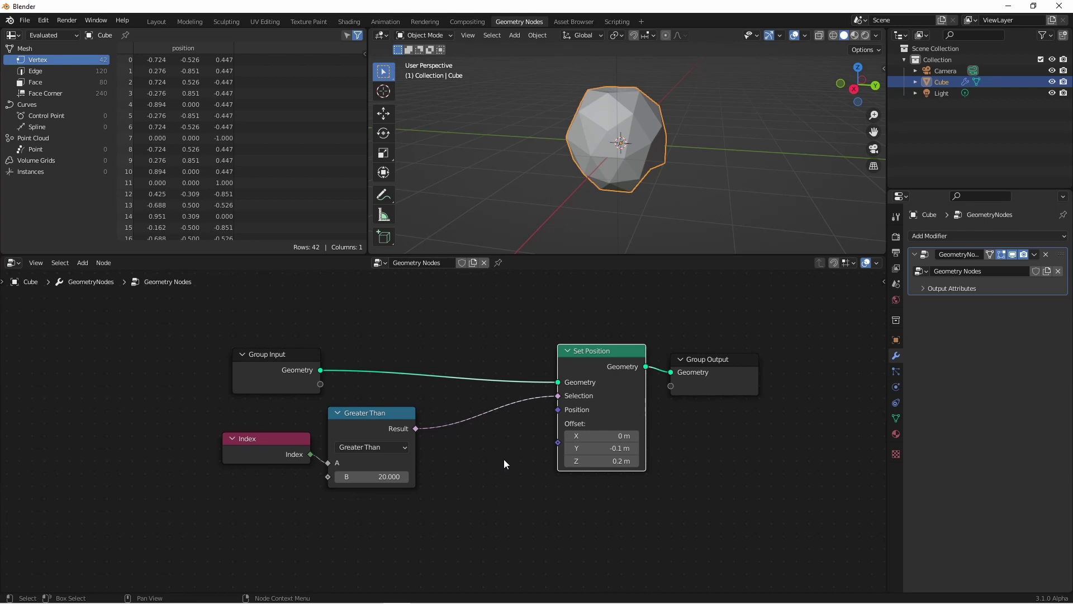
Connect a Normal input node to Set Position's Offset and inspect the deformed mesh.
key(shift+a)
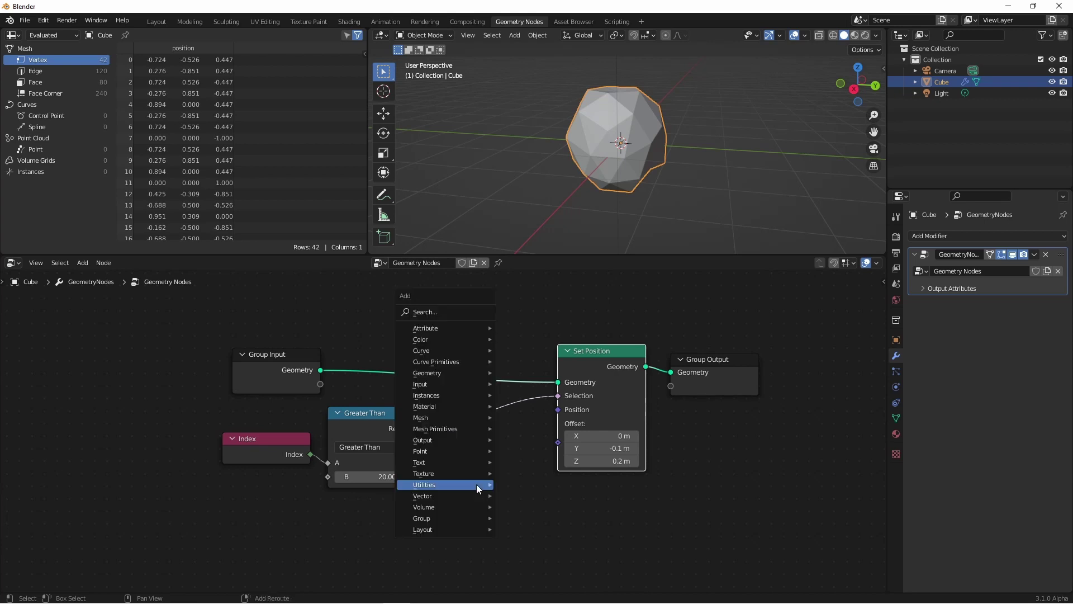
mouse_move(440, 386)
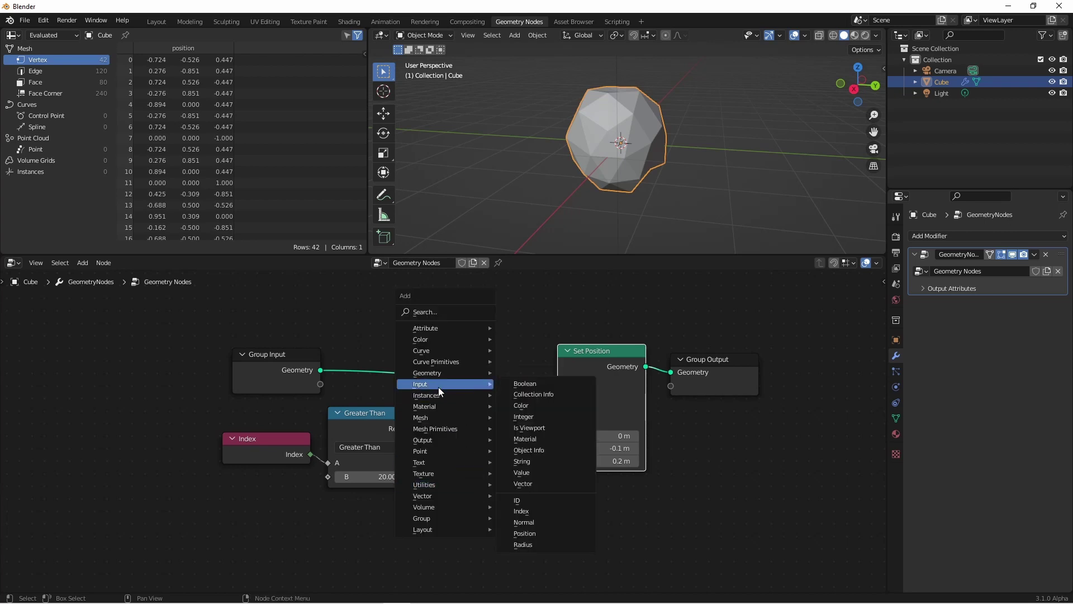
click(531, 523)
click(329, 517)
drag(414, 534, 557, 442)
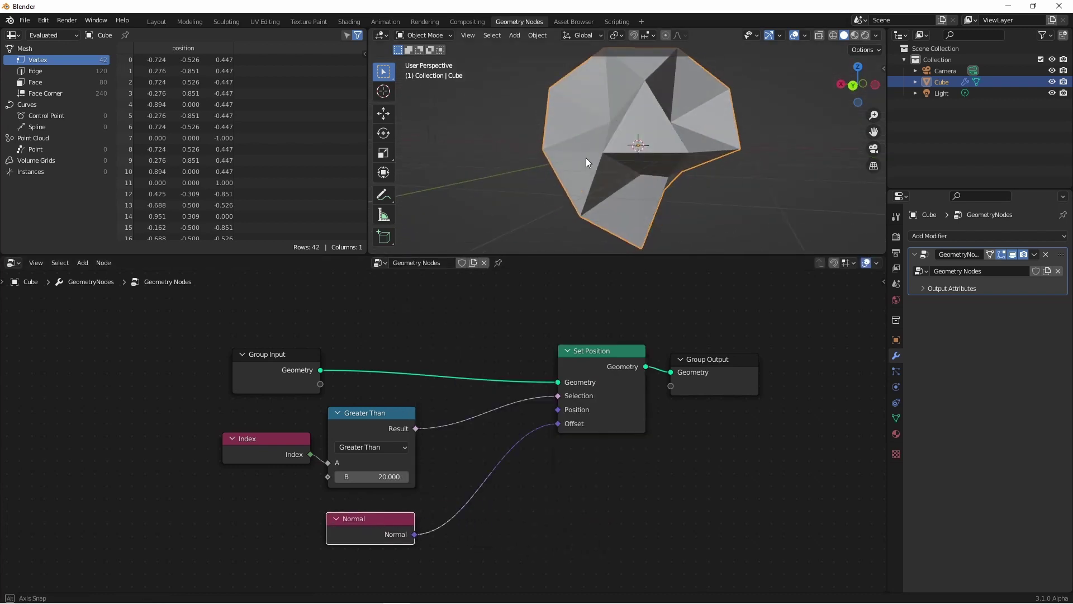
middle_drag(585, 158, 666, 179)
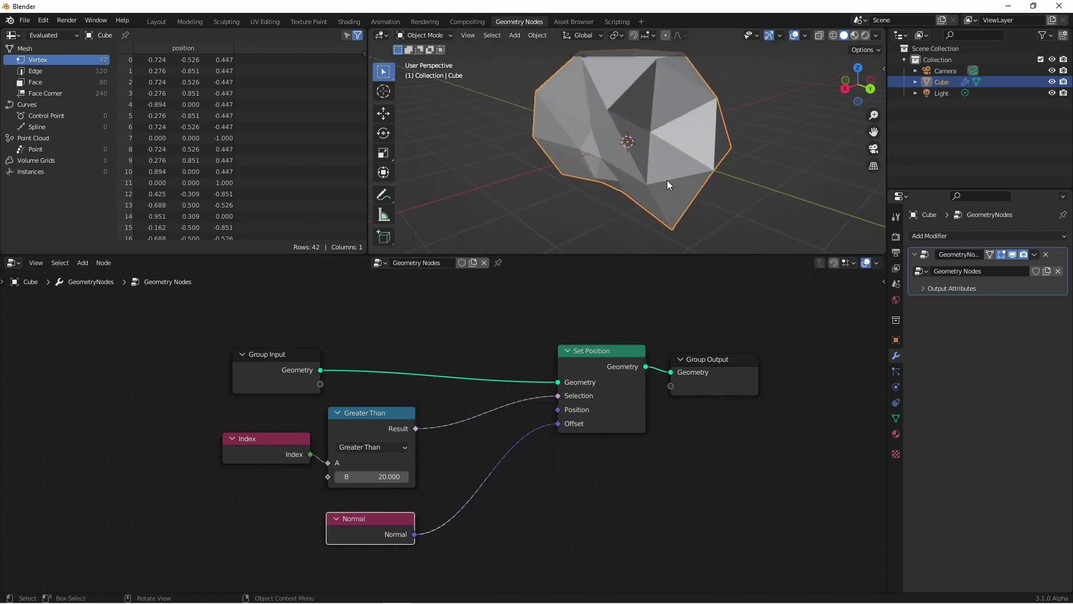
mouse_move(618, 152)
middle_down()
mouse_move(660, 162)
mouse_move(654, 98)
mouse_move(638, 140)
mouse_move(614, 162)
middle_up()
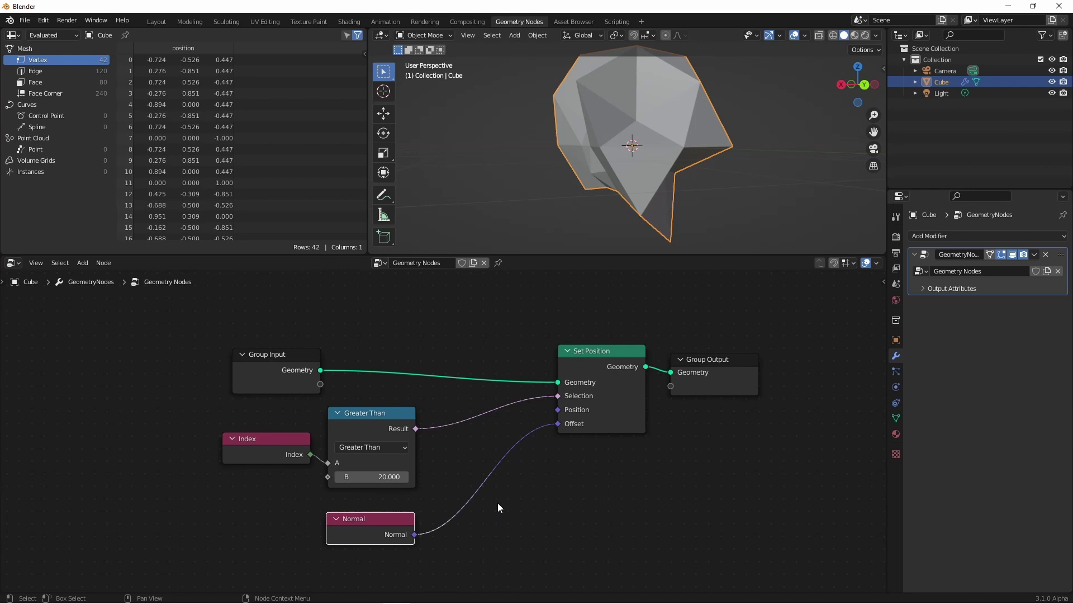
Insert a Vector Math node set to Scale with a factor of -0.070 between Normal and Offset.
key(shift+a)
mouse_move(498, 554)
click(576, 547)
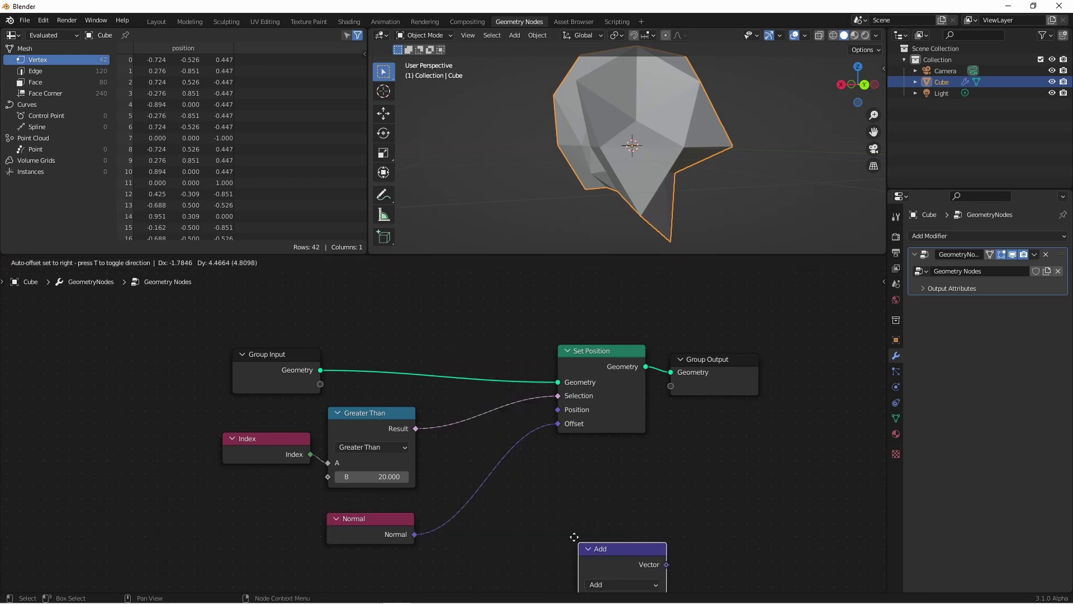
click(460, 450)
click(503, 497)
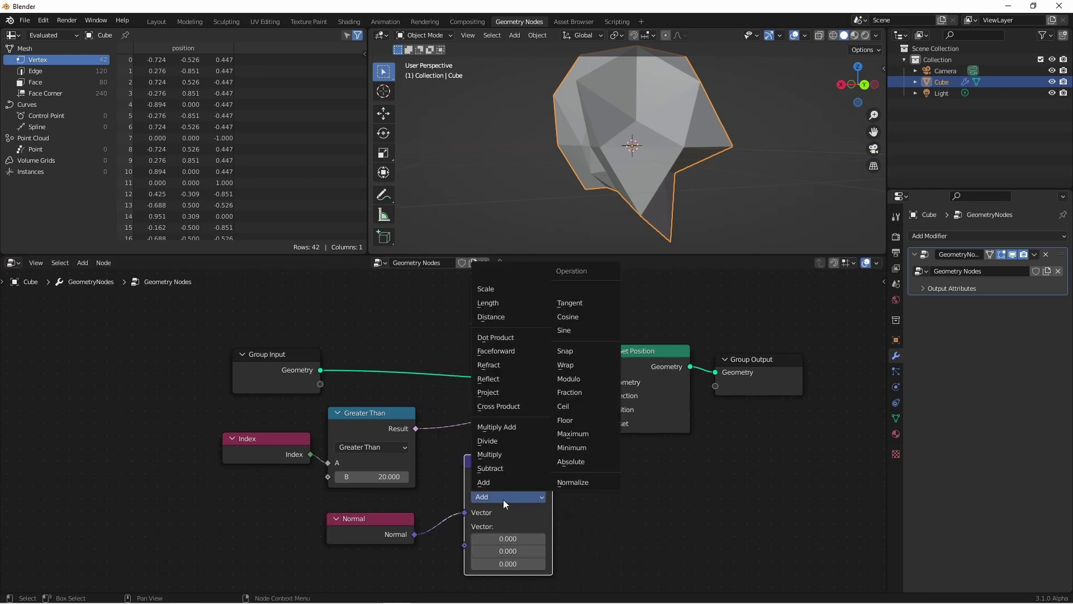
click(515, 289)
mouse_move(506, 525)
mouse_down()
mouse_move(551, 526)
mouse_move(489, 526)
mouse_up()
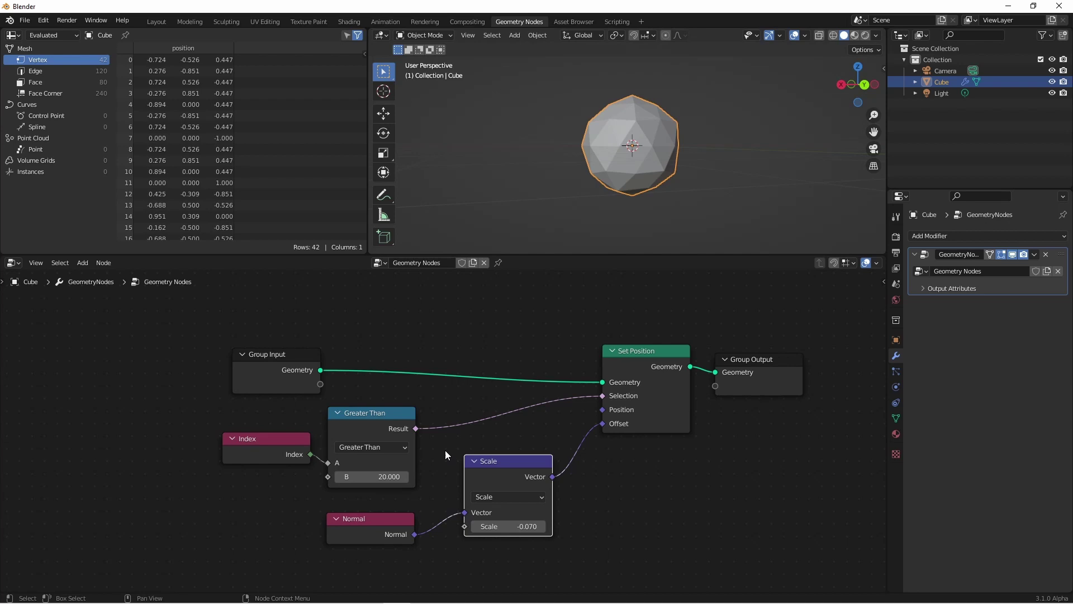
Tidy the layout by moving Set Position, Scale and Normal left and Group Output right.
drag(666, 356, 612, 354)
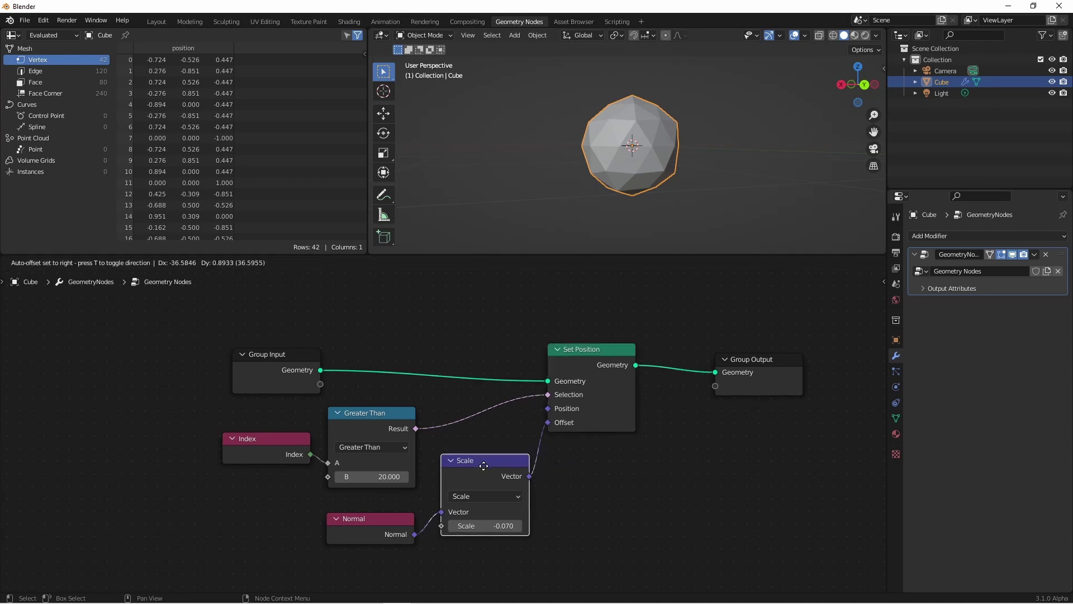
drag(503, 461, 466, 460)
drag(377, 534, 366, 525)
drag(726, 389, 775, 397)
Insert a Set Shade Smooth node just before Group Output.
key(shift+a)
mouse_move(599, 215)
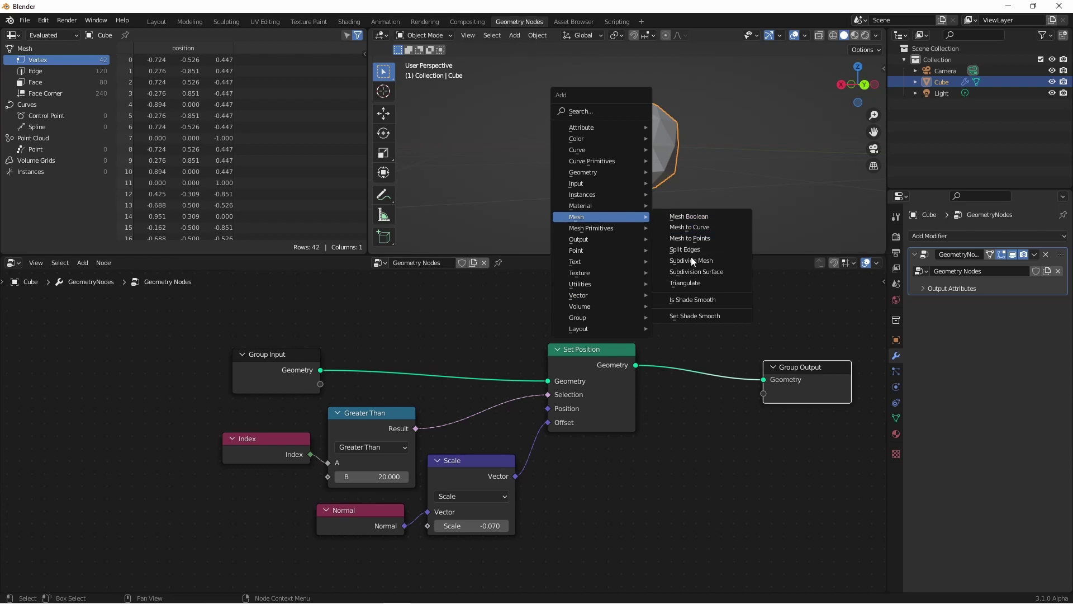
click(691, 316)
click(685, 342)
middle_drag(704, 413, 622, 397)
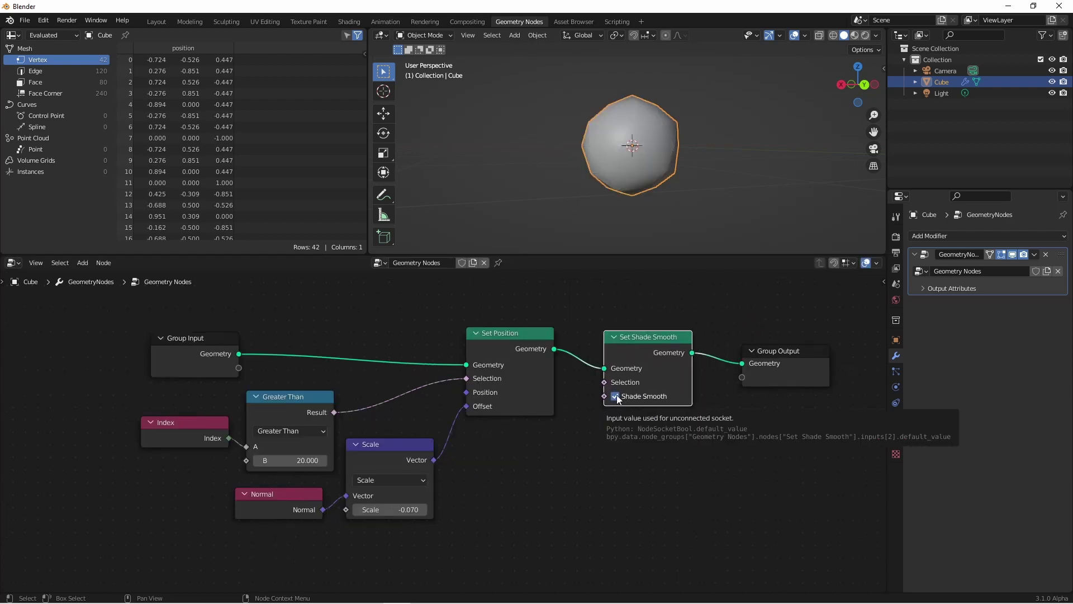
Compare Shade Smooth off and on, then limit it to the Greater Than selection.
click(615, 396)
click(616, 397)
click(616, 395)
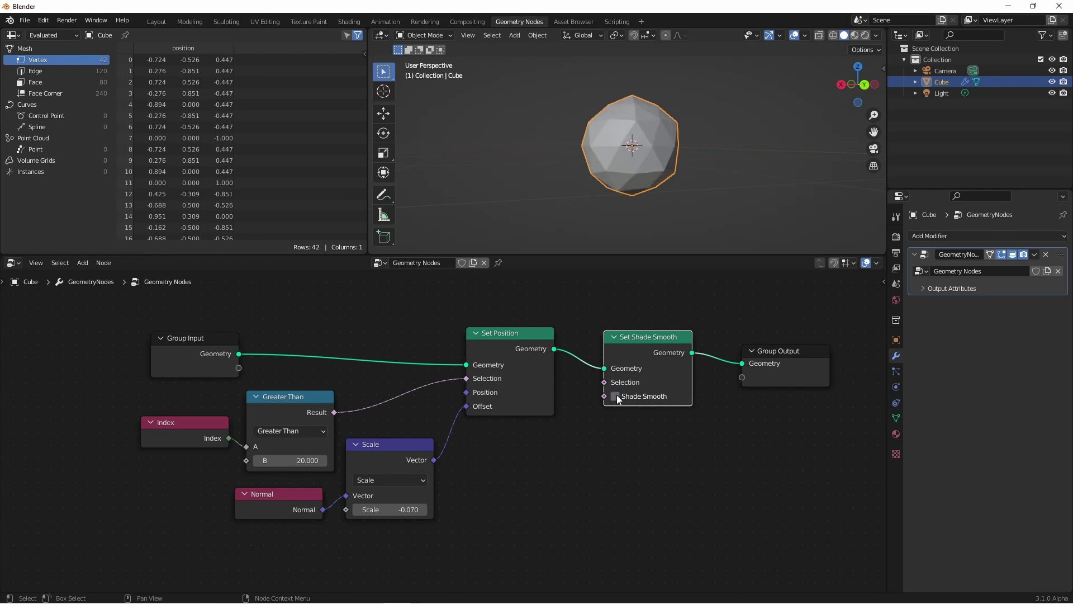
click(616, 396)
drag(615, 395, 622, 454)
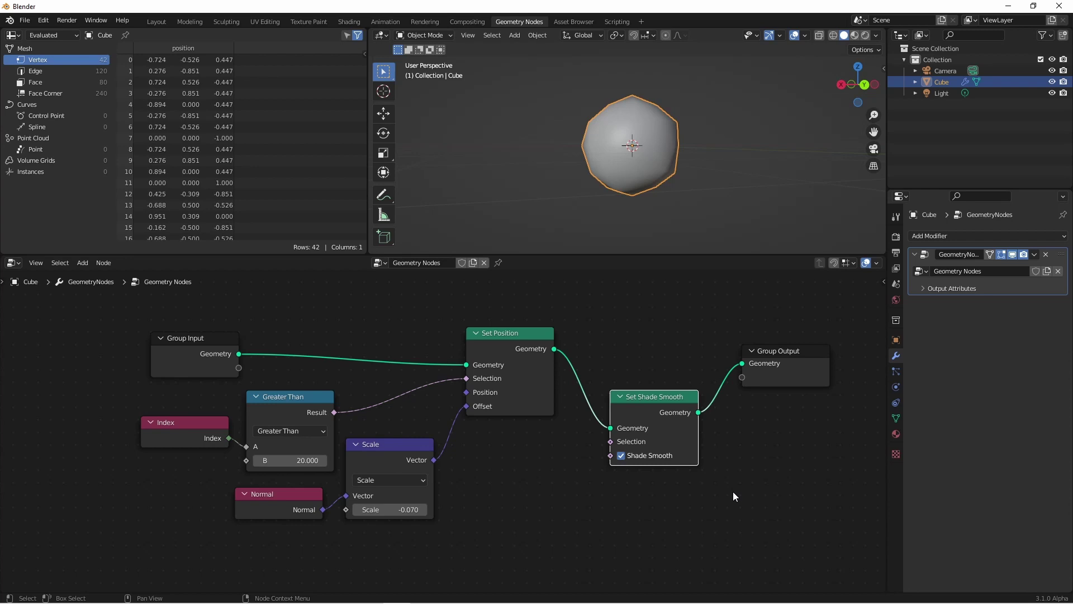
drag(333, 411, 610, 441)
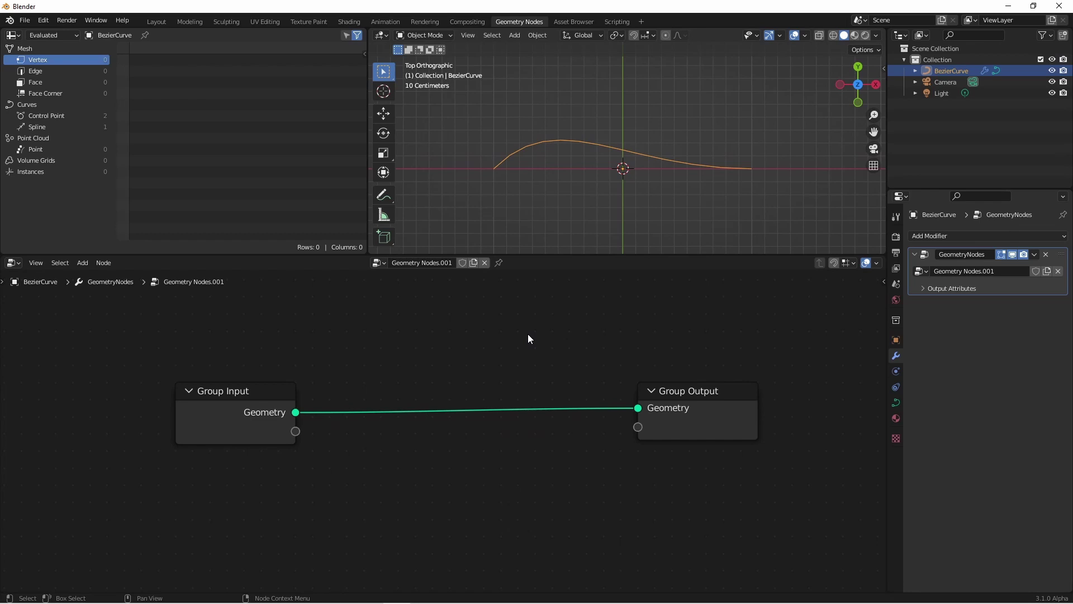
Drop Set Curve Radius onto the input–output link and view the Control Point spreadsheet data.
key(shift+a)
mouse_move(435, 386)
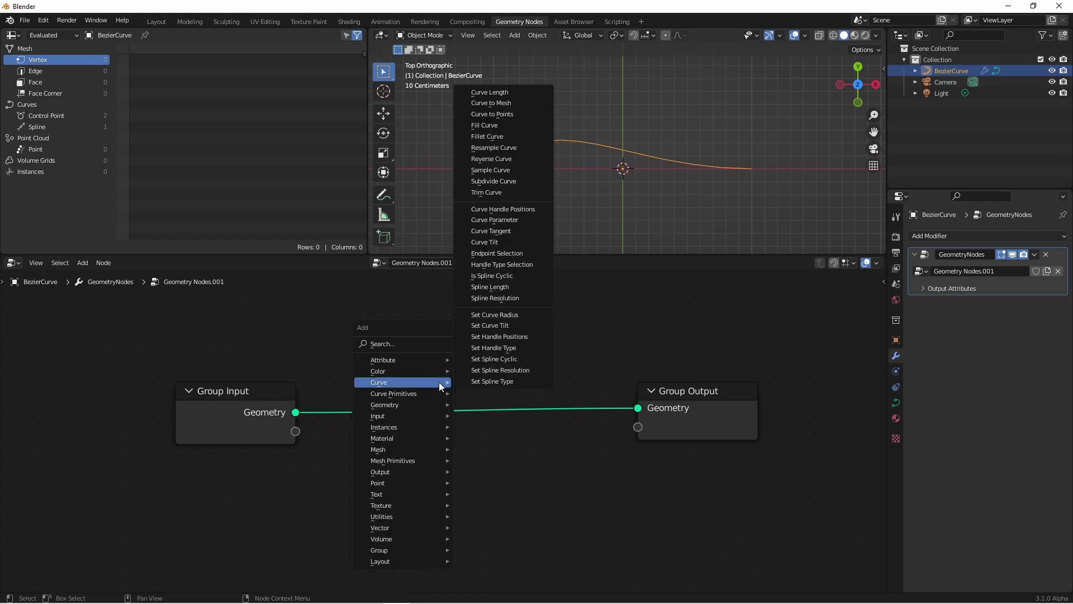
click(495, 314)
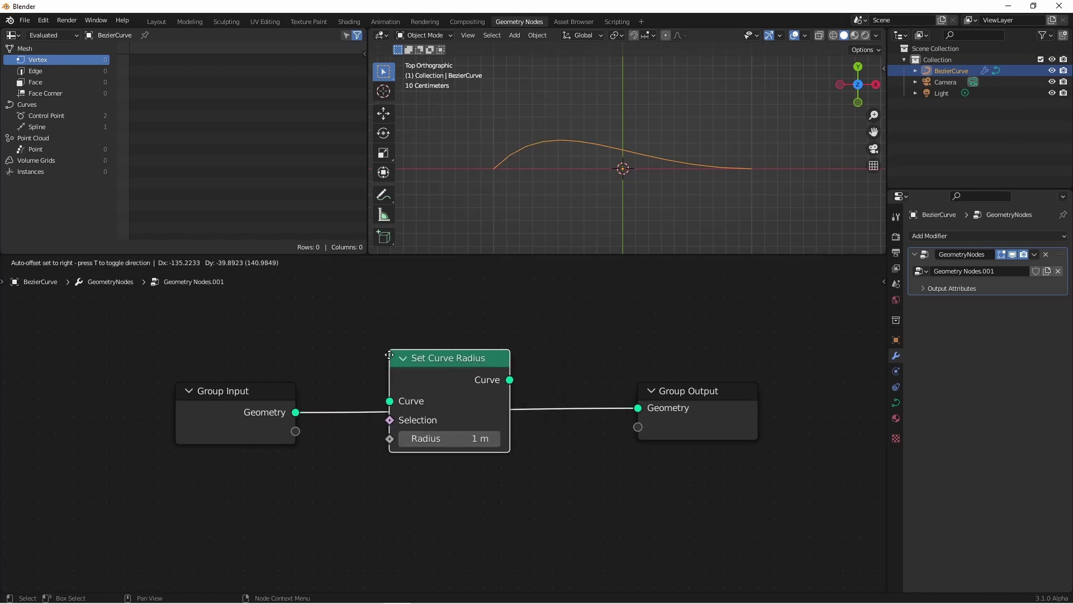
click(384, 390)
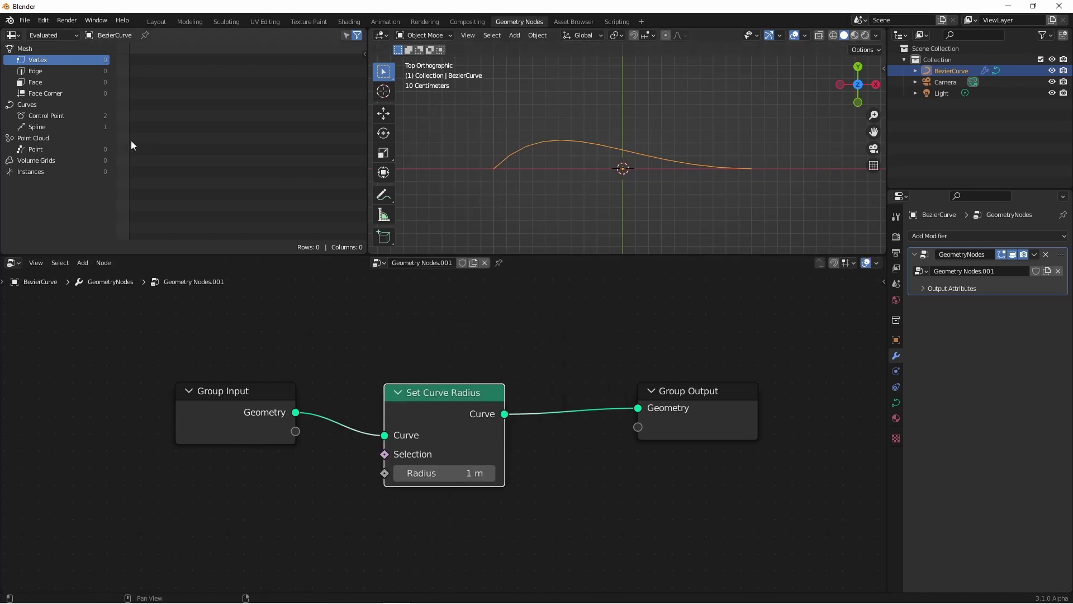
click(45, 115)
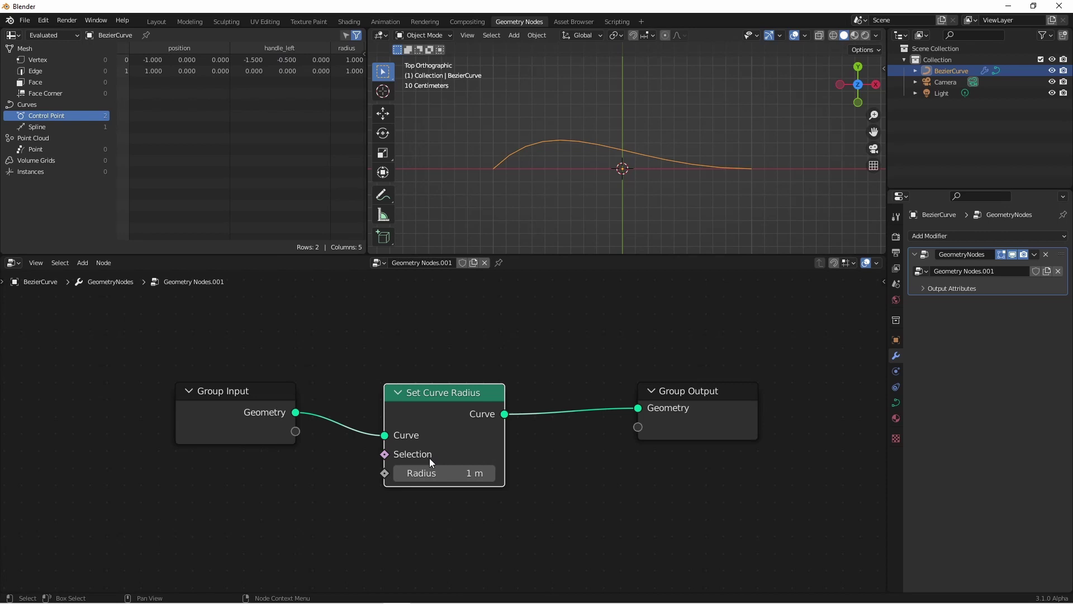
mouse_move(427, 473)
mouse_down()
mouse_move(469, 474)
mouse_move(429, 474)
mouse_up()
drag(691, 398, 774, 414)
Insert a Curve to Mesh node before Group Output.
key(shift+a)
mouse_move(591, 371)
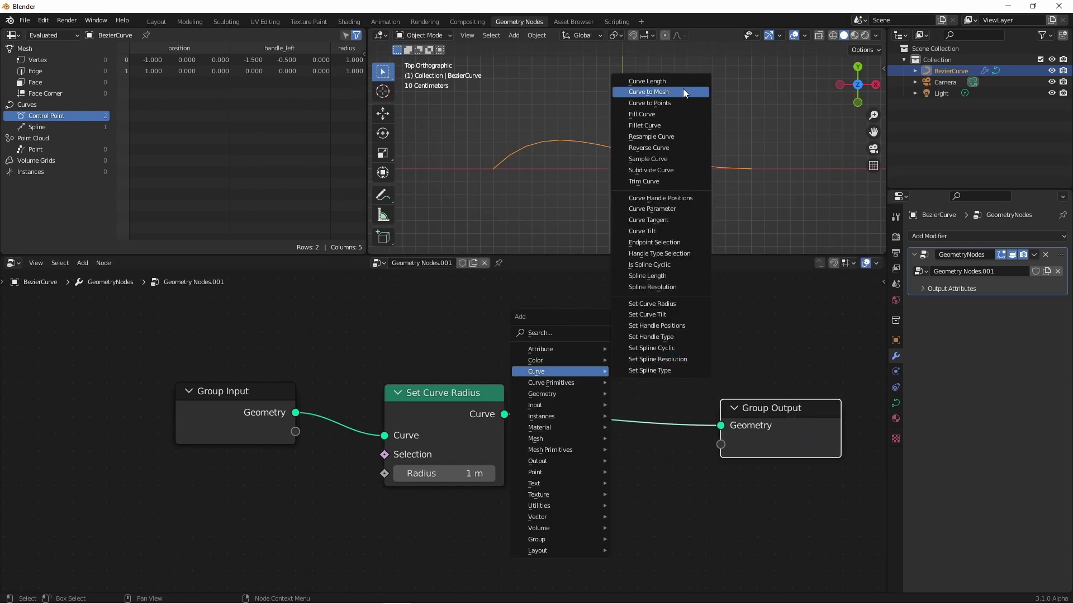
click(682, 90)
click(577, 385)
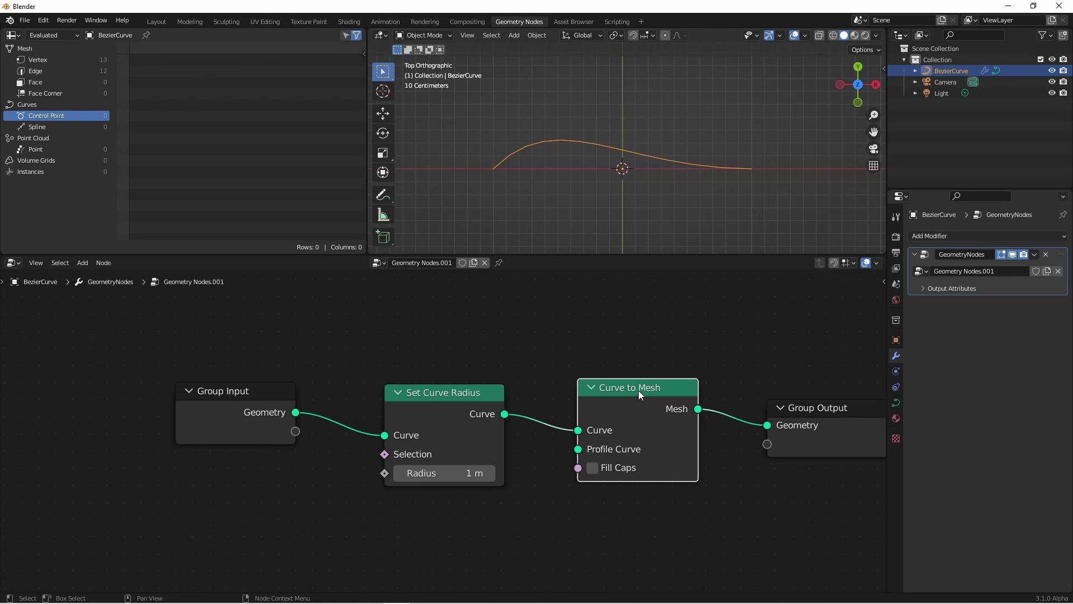
drag(640, 394, 681, 429)
Use a collapsed 0.1 m Curve Circle as the profile and raise curve radius to 0.6 m.
key(shift+a)
mouse_move(572, 411)
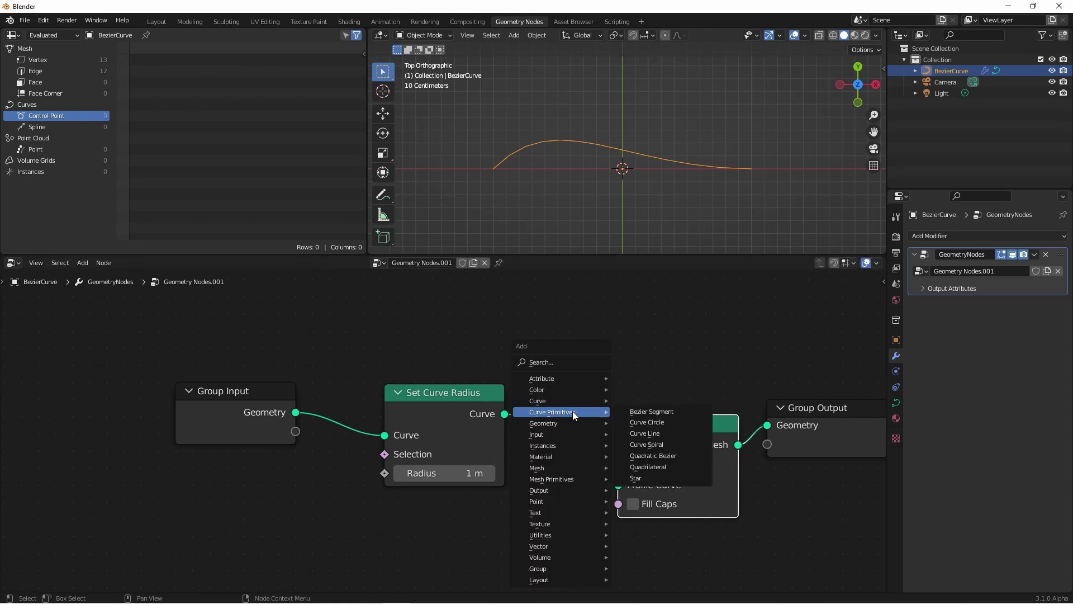
click(676, 420)
click(528, 500)
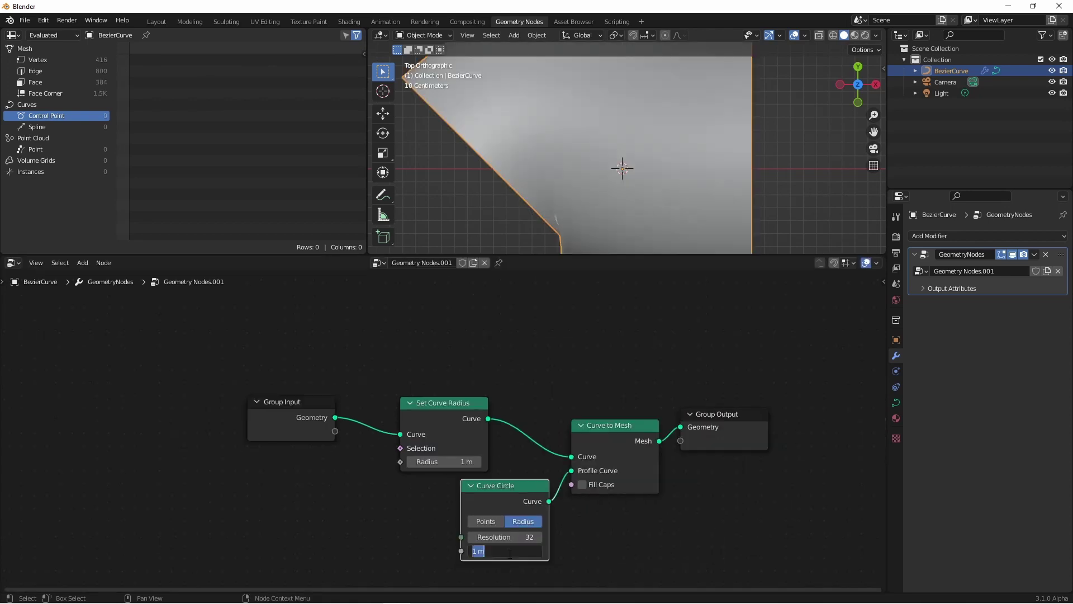
text(0.1)
key(Return)
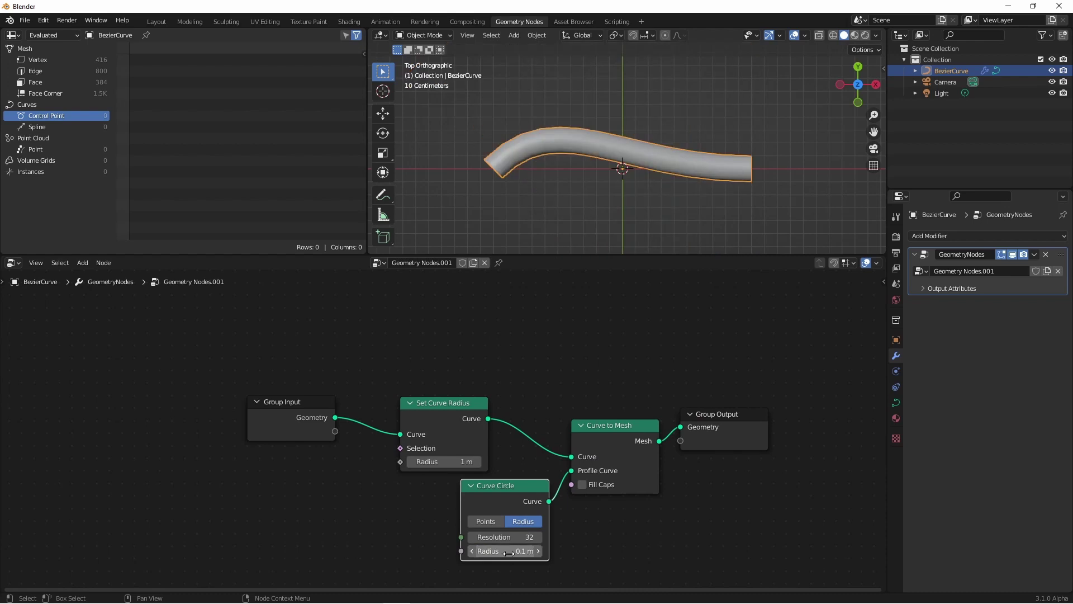
scroll(508, 552, up, 2)
key(h)
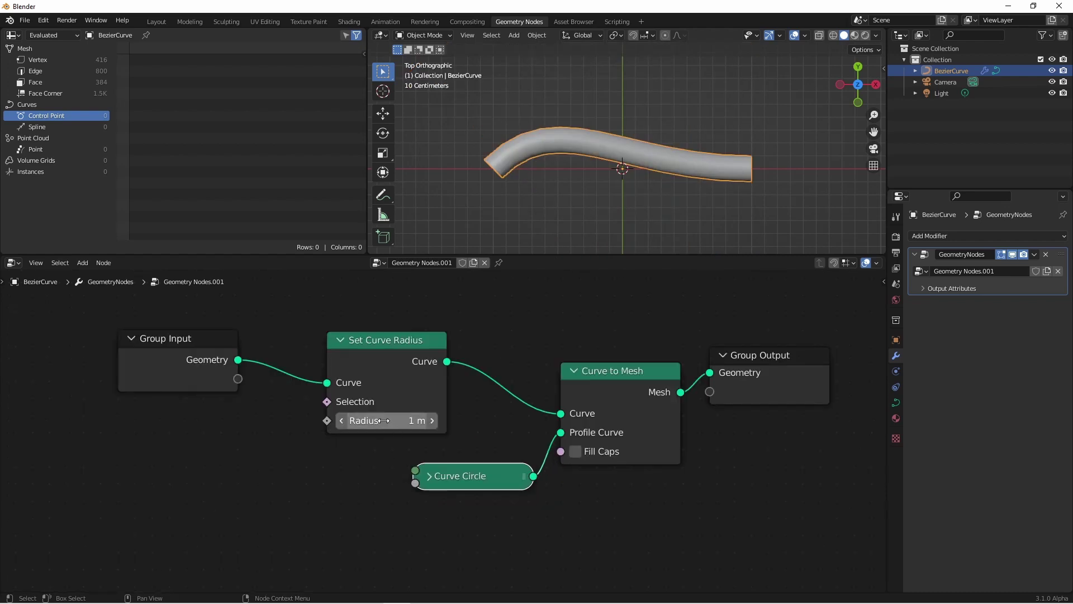
drag(384, 420, 346, 425)
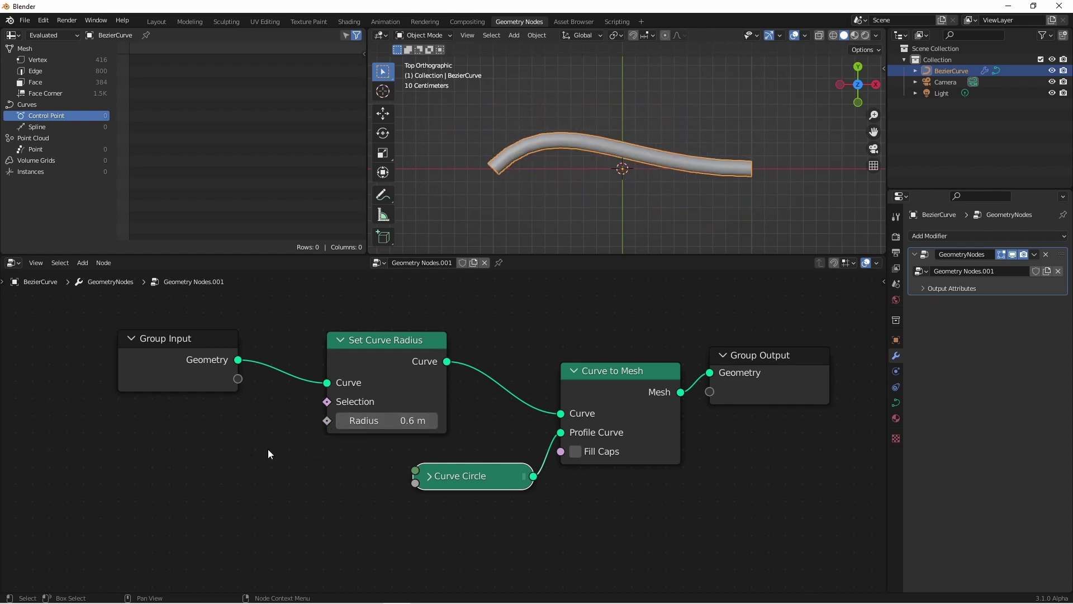
Connect a new Index node to Set Curve Radius's Radius socket so the tube tapers.
key(shift+a)
mouse_move(251, 448)
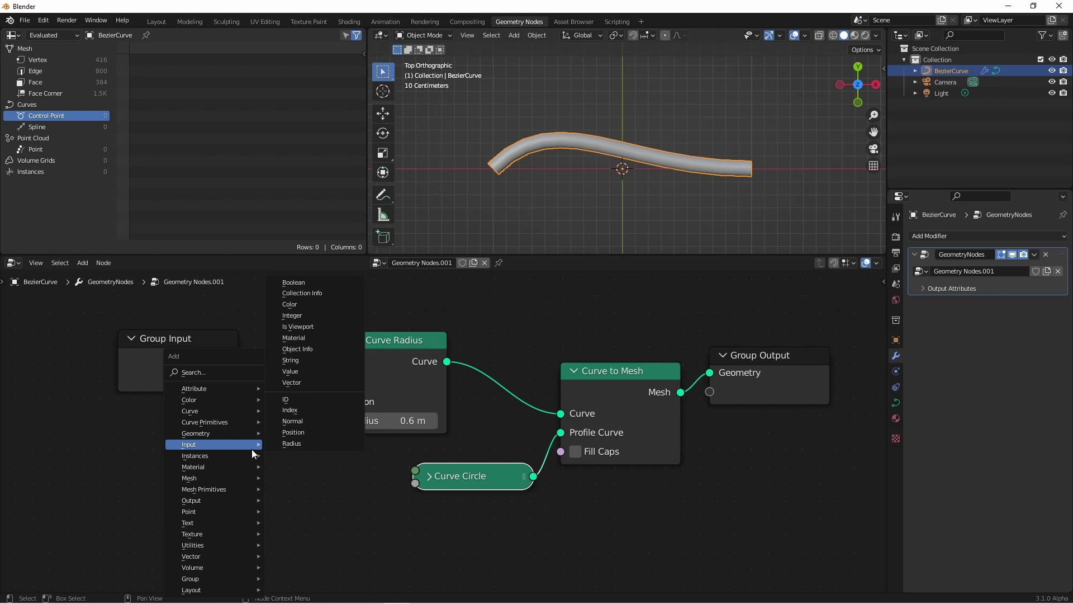
click(300, 411)
click(166, 454)
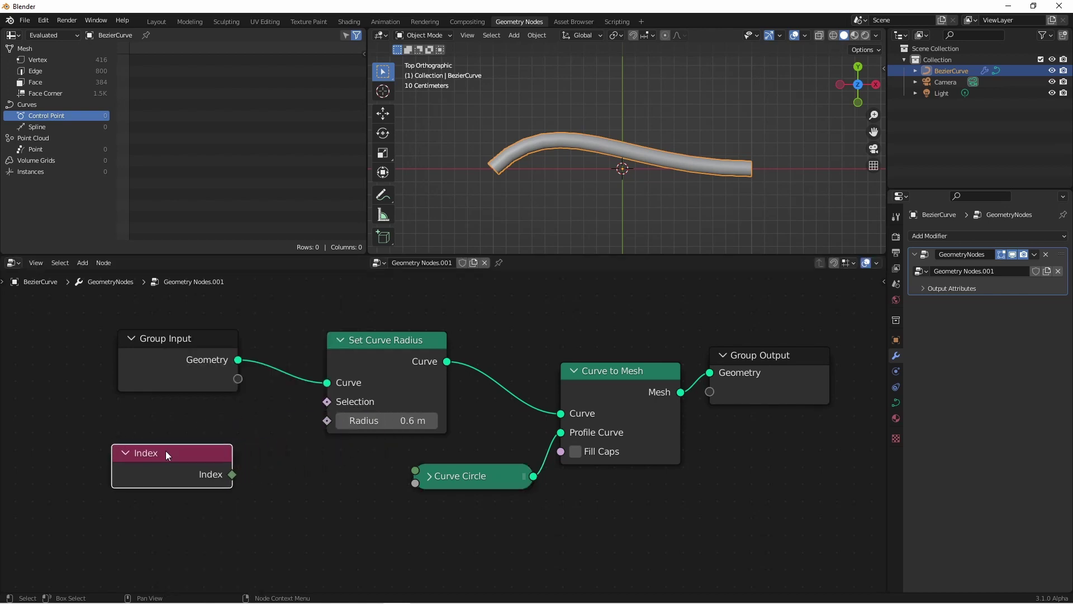
drag(231, 475, 244, 465)
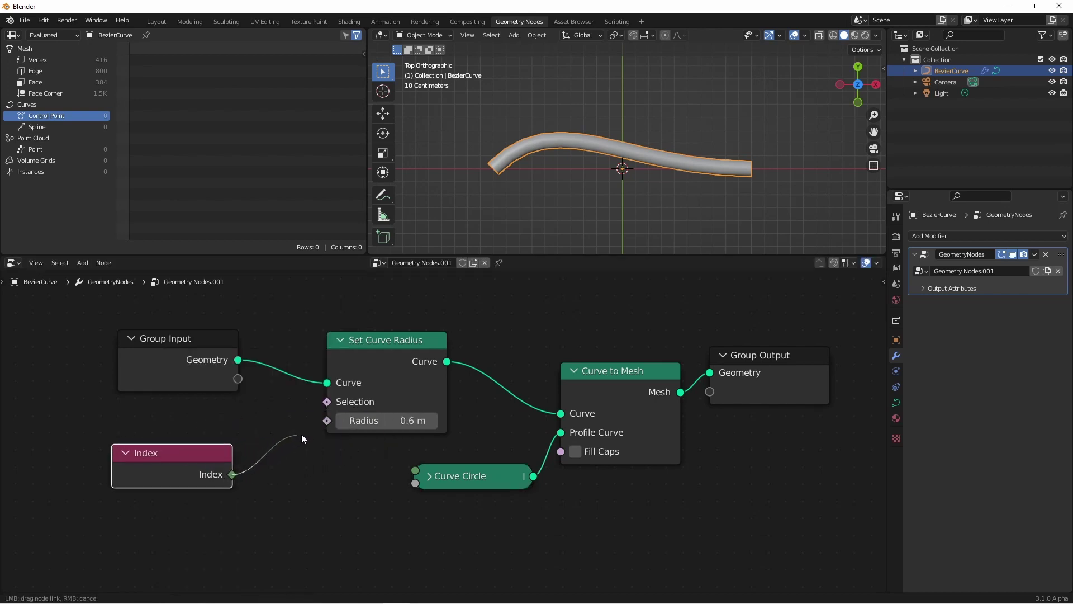
drag(300, 433, 327, 423)
click(331, 424)
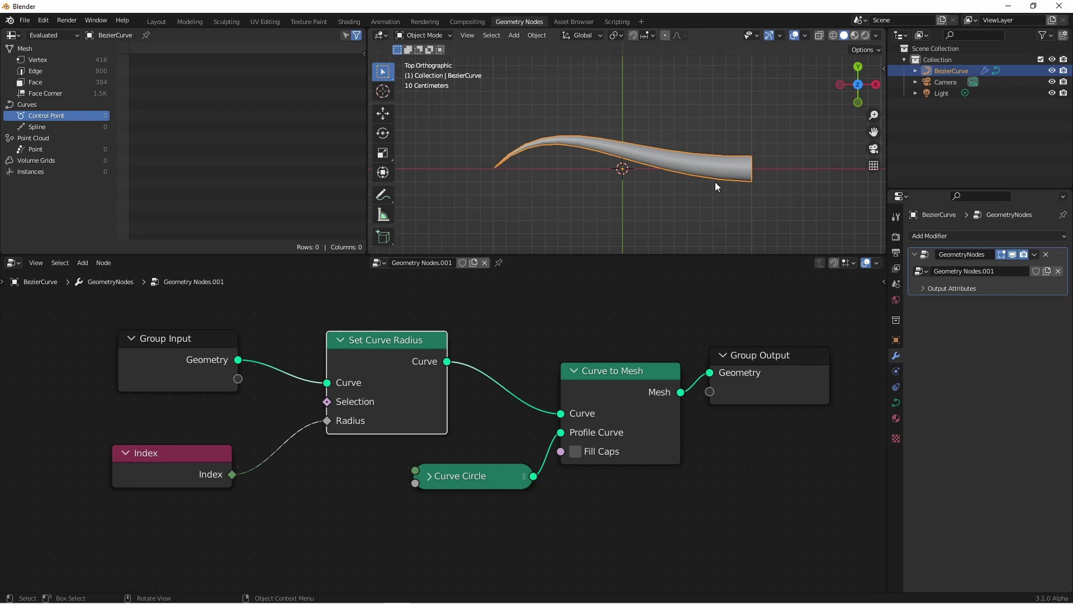
Expand the Curve Circle node and switch the viewport to front view.
scroll(748, 164, down, 3)
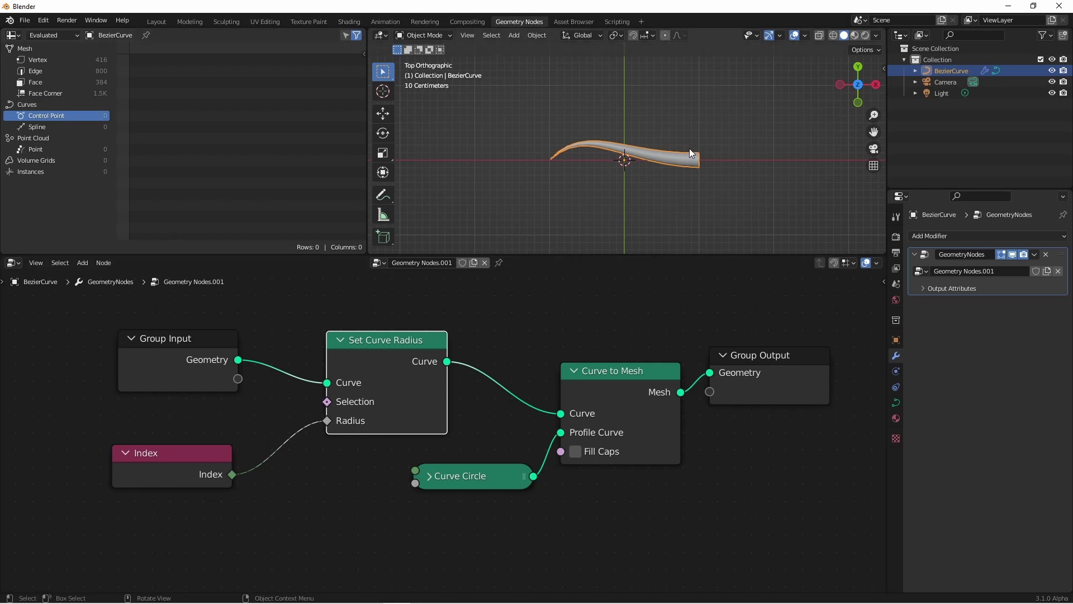
click(429, 477)
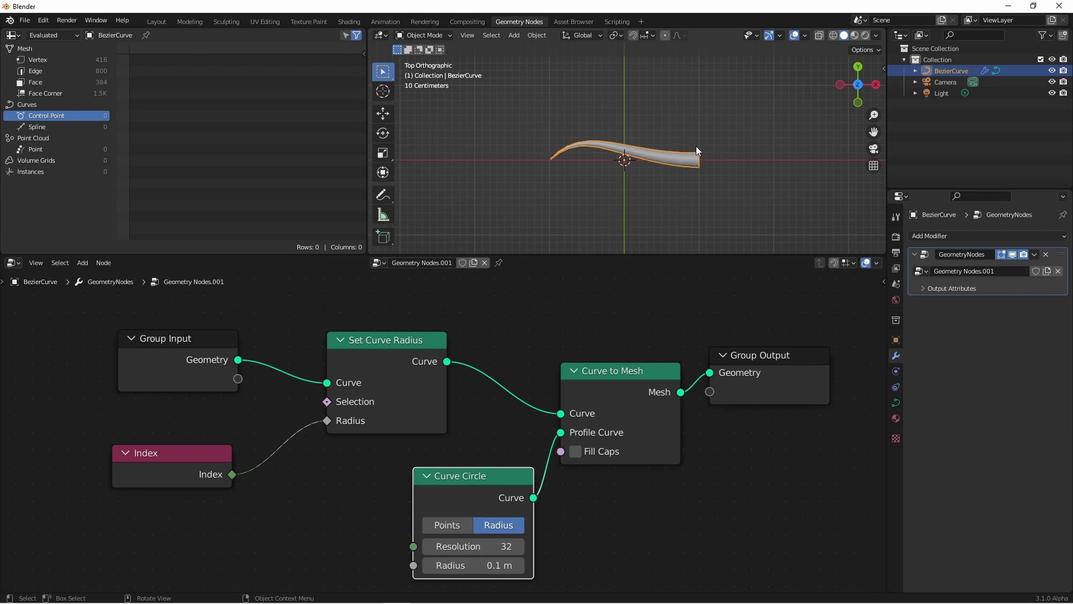
key(KP_1)
scroll(494, 432, down, 2)
key(shift+a)
Insert a Set Curve Tilt node right after Group Input.
mouse_move(524, 366)
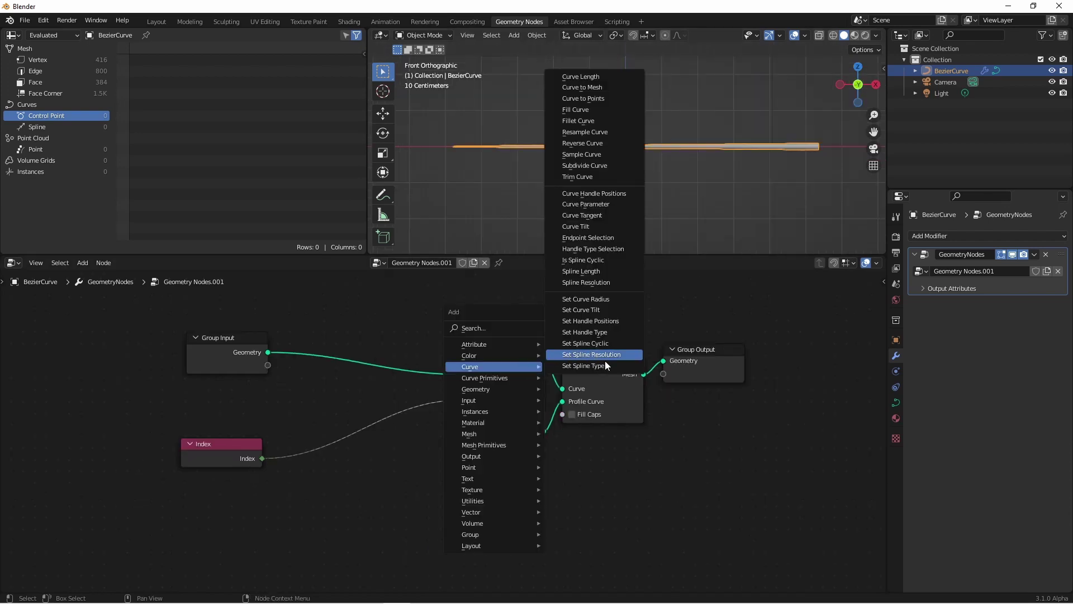
click(601, 310)
click(338, 323)
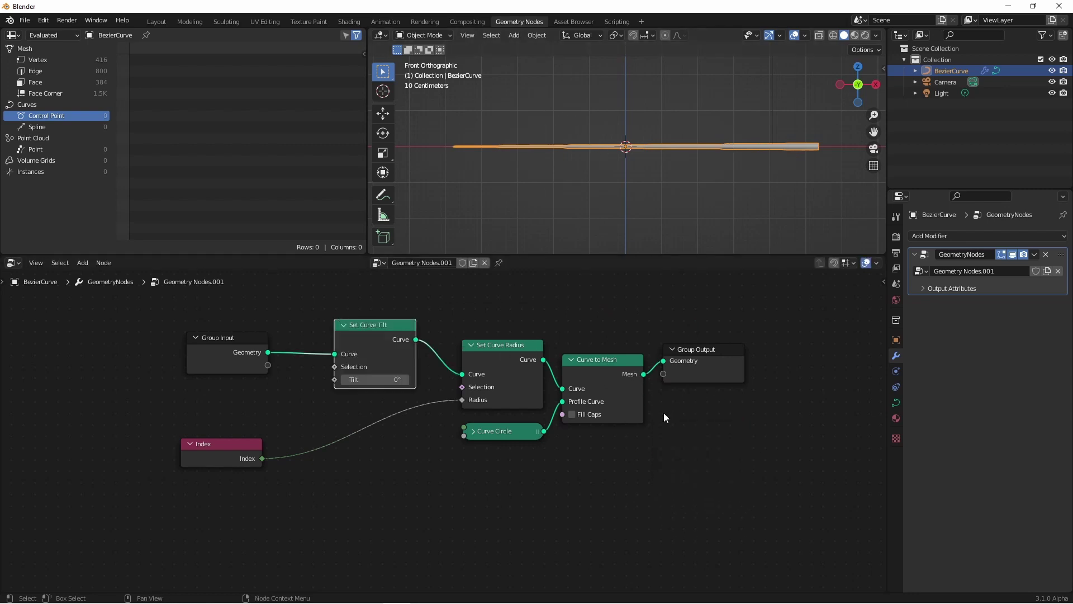
middle_drag(781, 156, 617, 190)
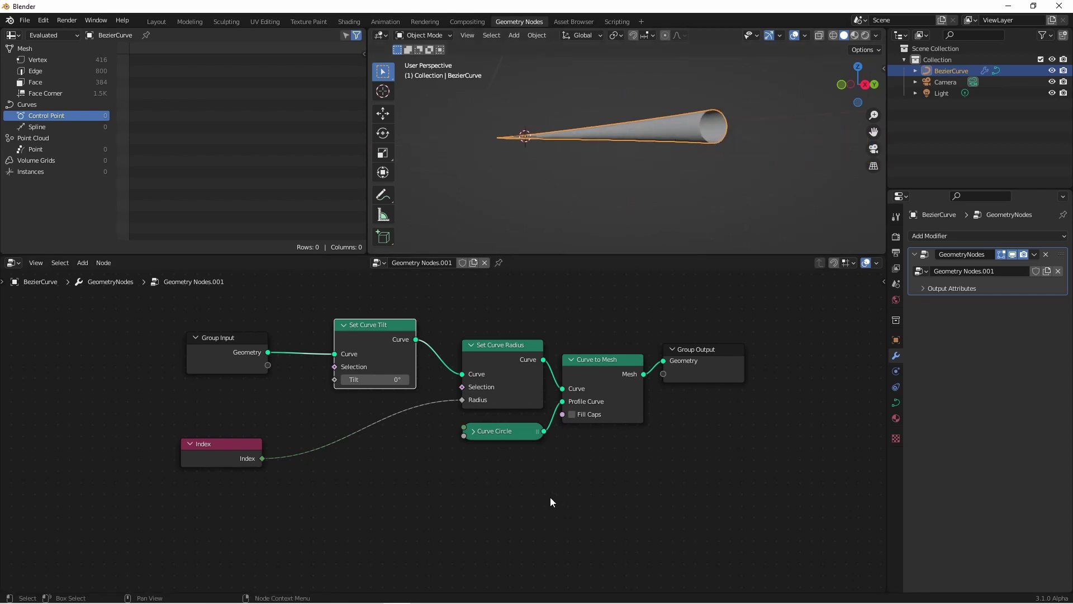
Replace the Curve Circle profile with a Quadrilateral node on Profile Curve.
click(502, 437)
key(x)
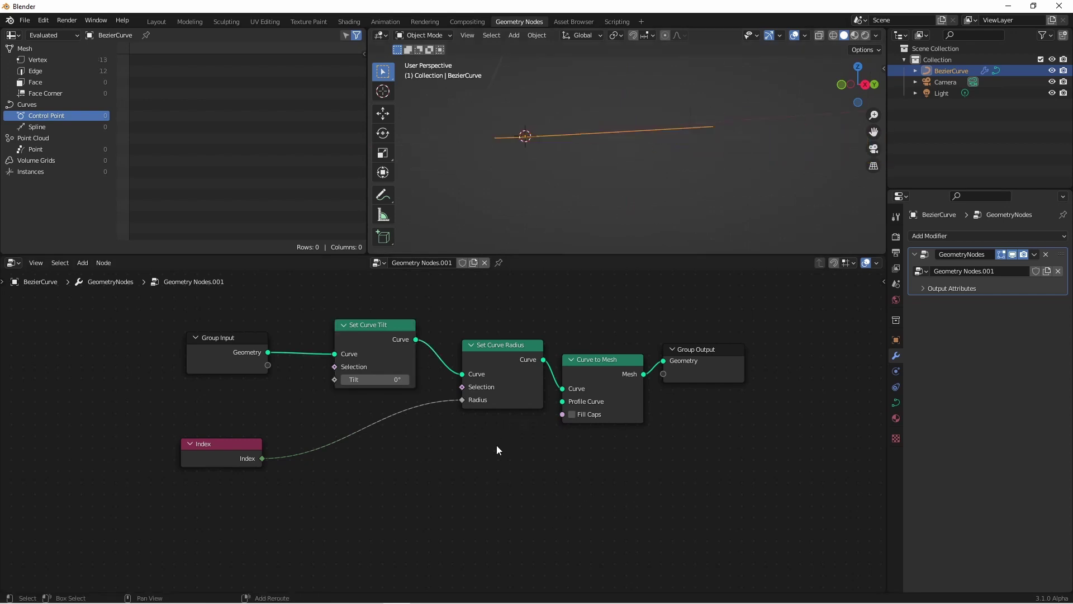
key(shift+a)
mouse_move(475, 422)
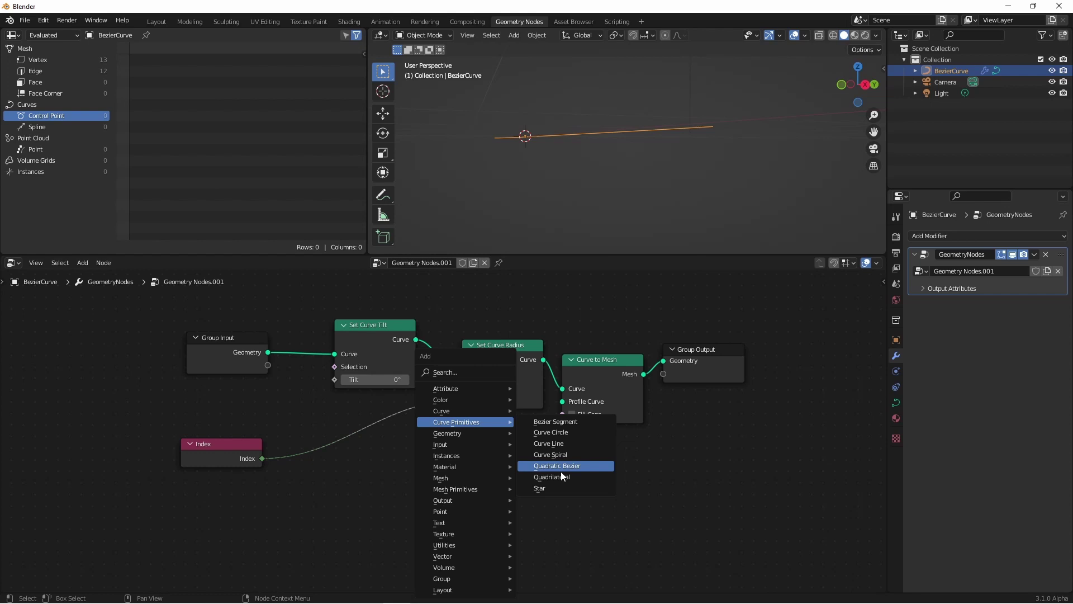
click(545, 475)
click(437, 456)
drag(518, 476, 562, 401)
Size the rectangle to 0.12 × 0.36 m and drive Set Curve Tilt with Index.
drag(478, 509, 458, 521)
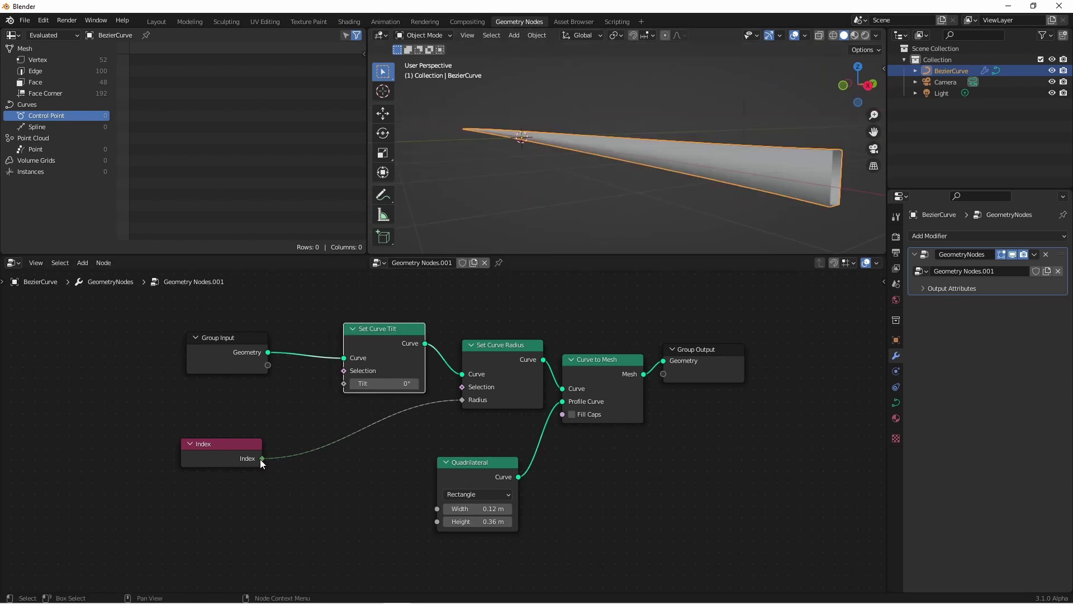
drag(260, 458, 343, 383)
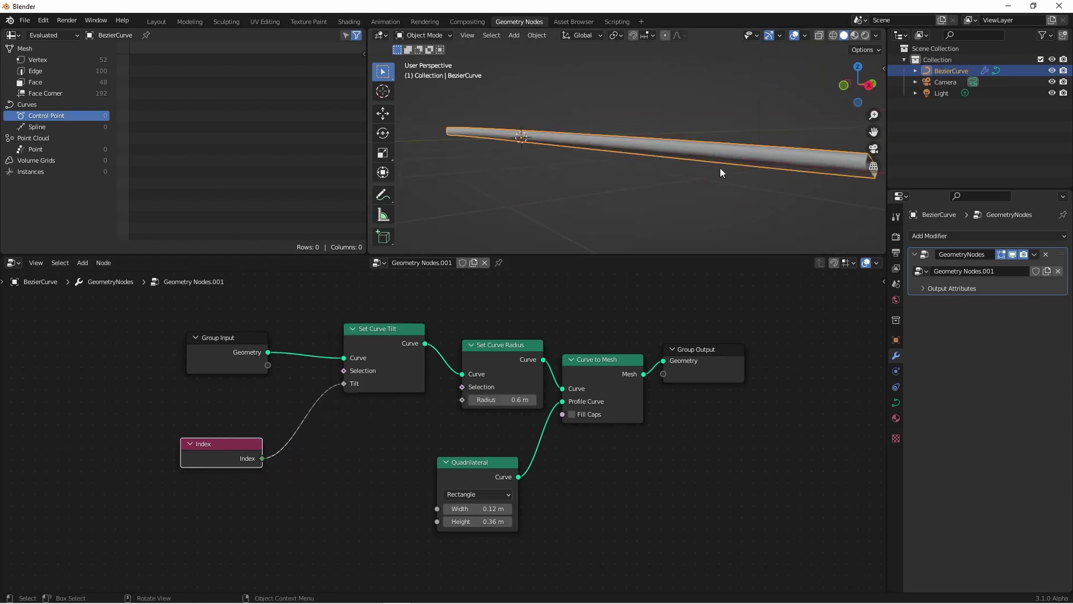
middle_drag(721, 169, 692, 131)
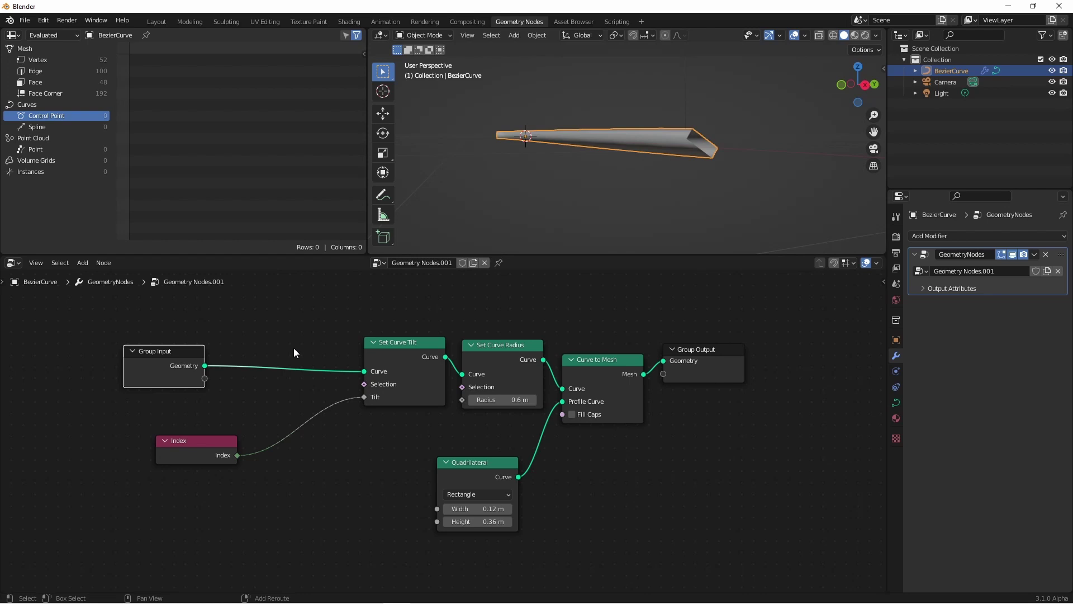
key(shift+a)
mouse_move(293, 347)
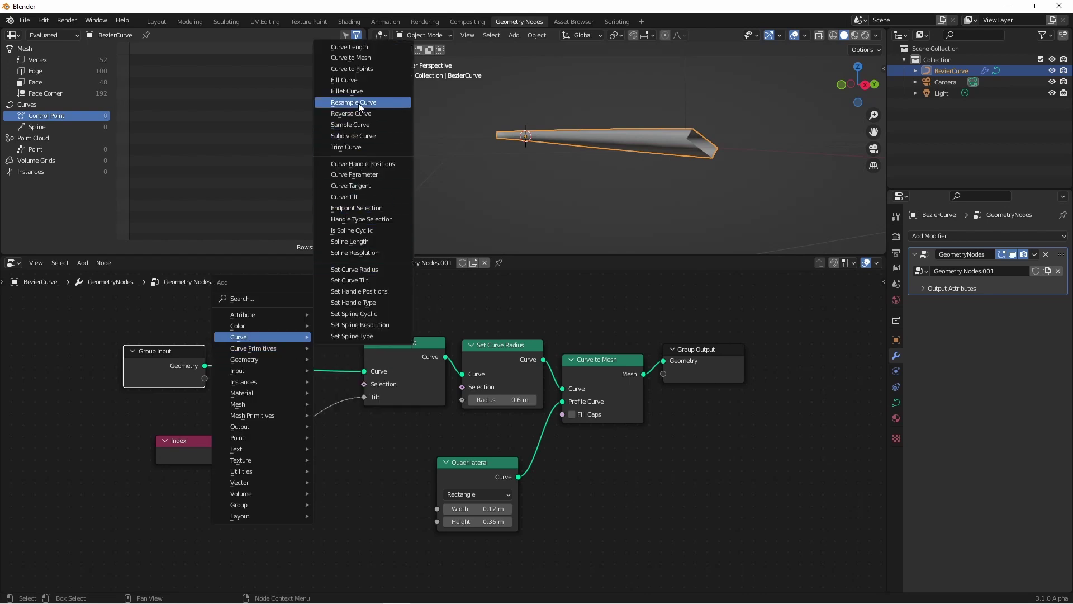
click(358, 102)
click(291, 341)
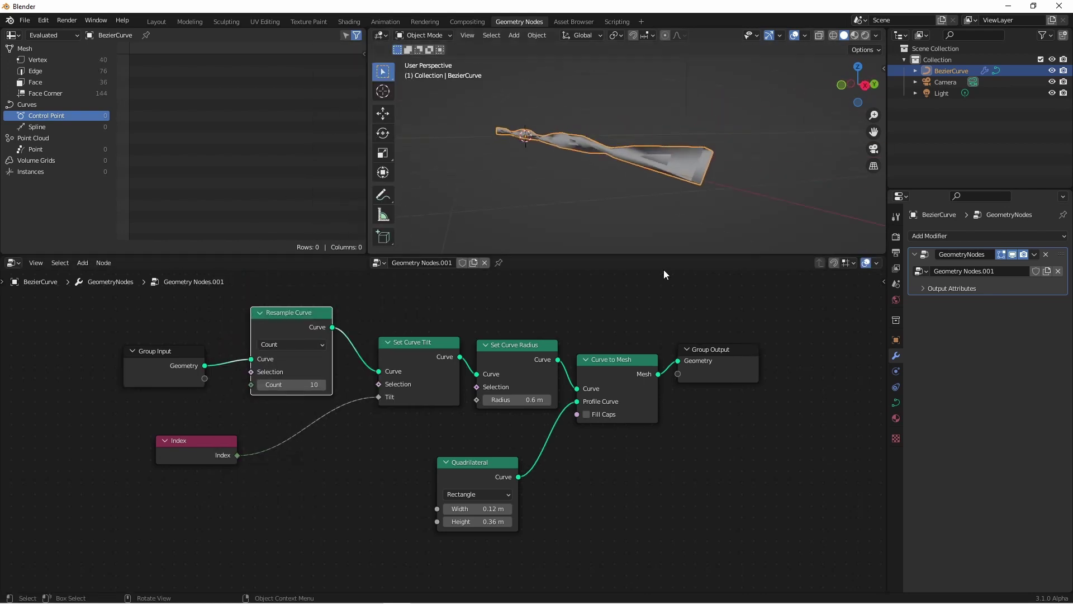
middle_drag(637, 246, 570, 172)
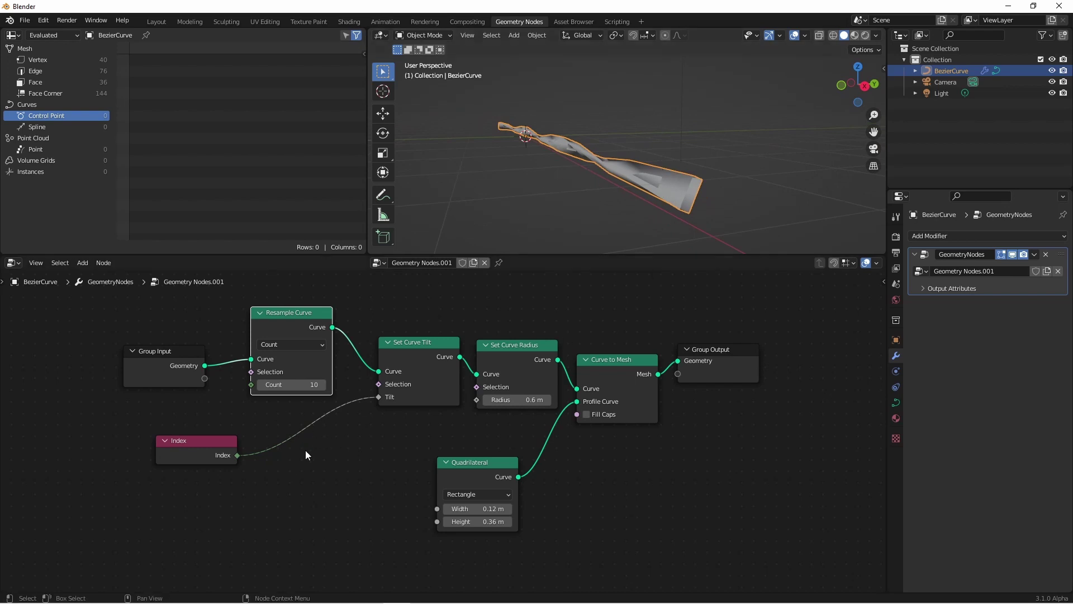
drag(211, 439, 203, 450)
key(shift+a)
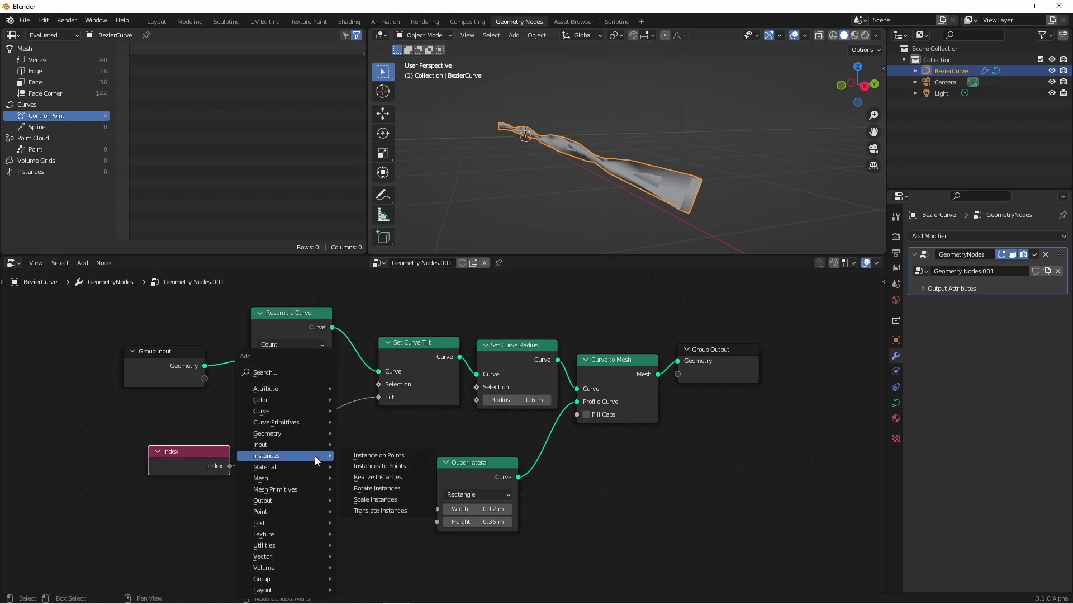
click(380, 456)
click(316, 447)
mouse_move(316, 499)
mouse_down()
mouse_move(400, 499)
mouse_move(296, 499)
mouse_up()
key(ctrl+x)
key(shift+a)
mouse_move(452, 176)
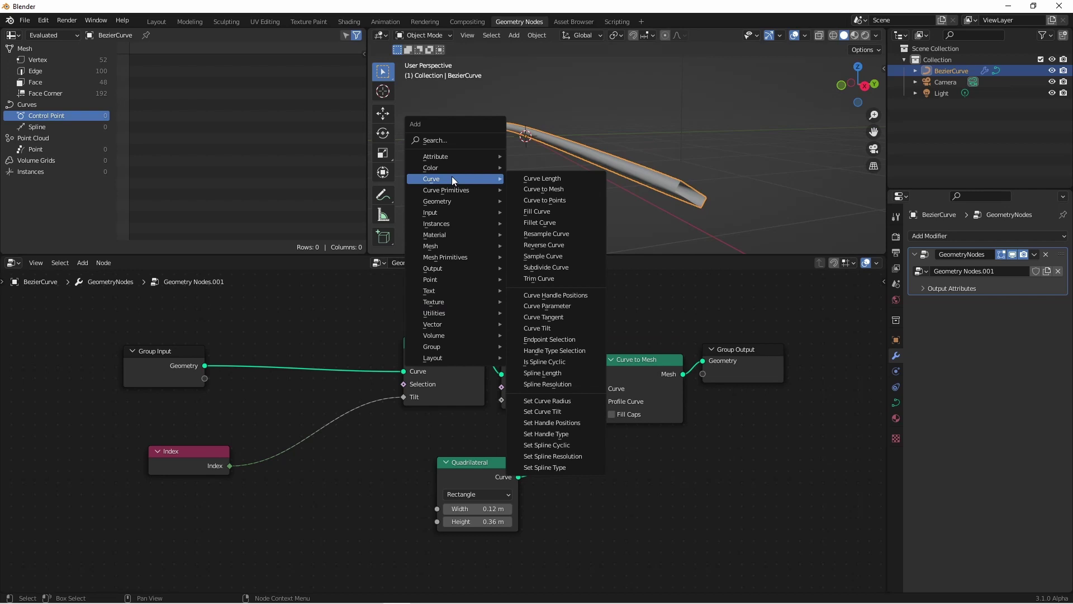
Insert Set Handle Positions before Set Curve Tilt and move the Index node down.
click(587, 422)
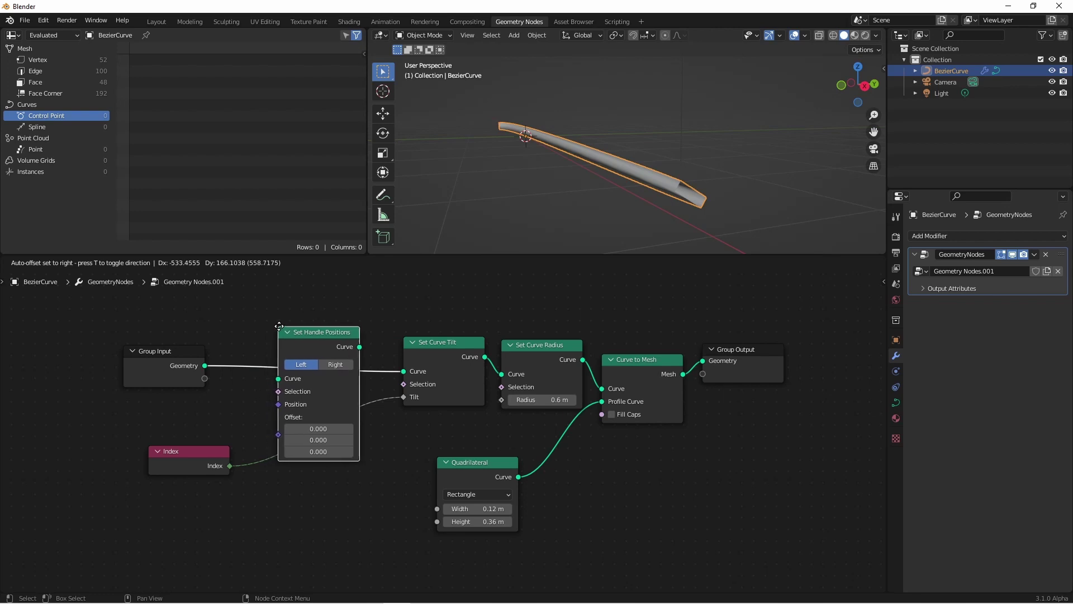
click(278, 322)
key(KP_1)
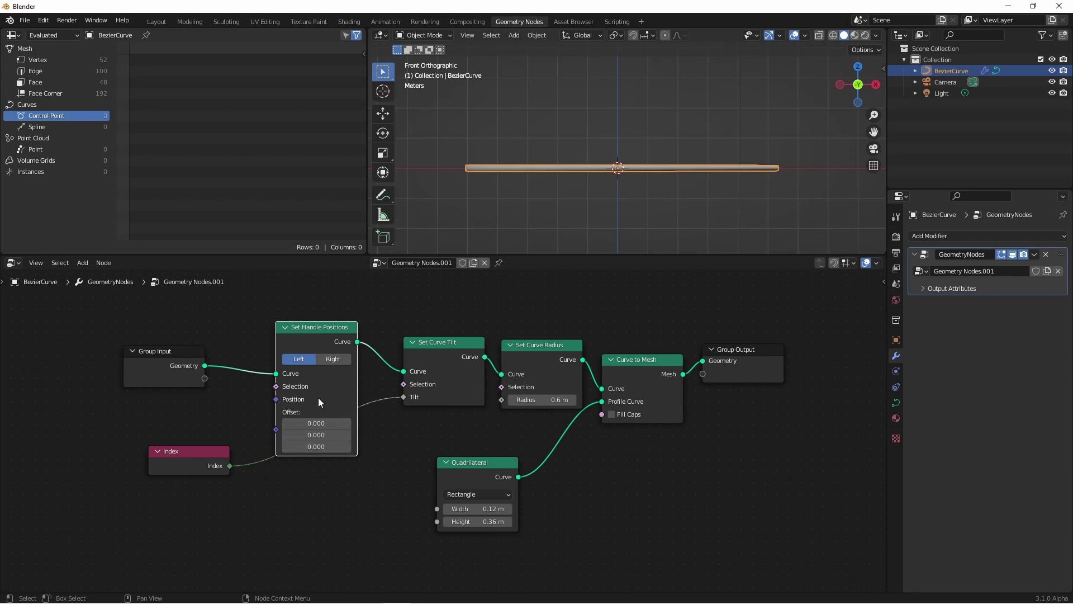
drag(199, 453, 317, 516)
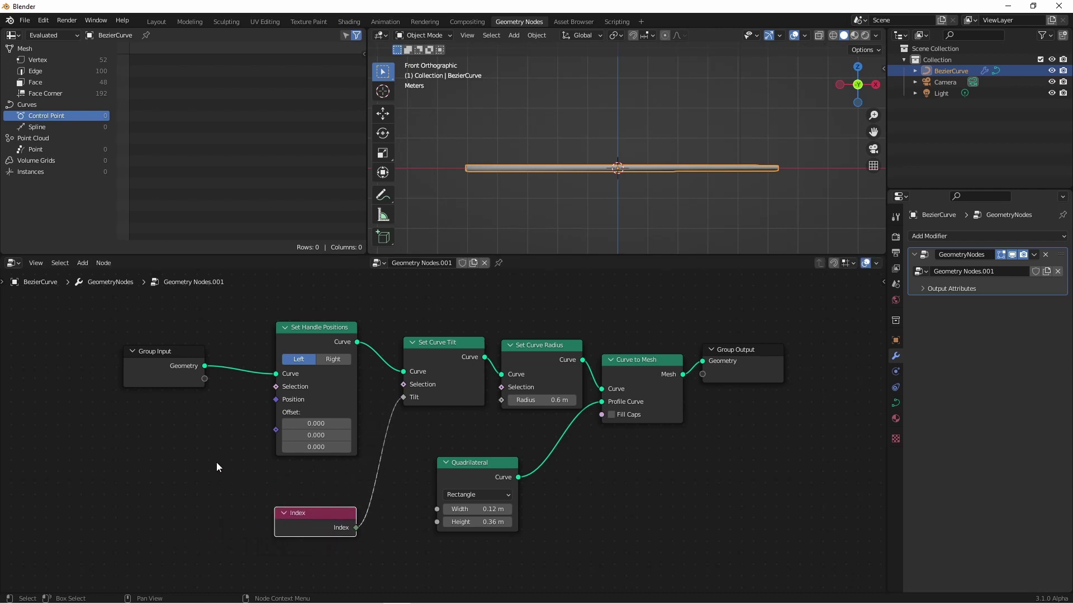
Feed a Curve Handle Positions node's Left output into Set Handle Positions' Position.
key(shift+a)
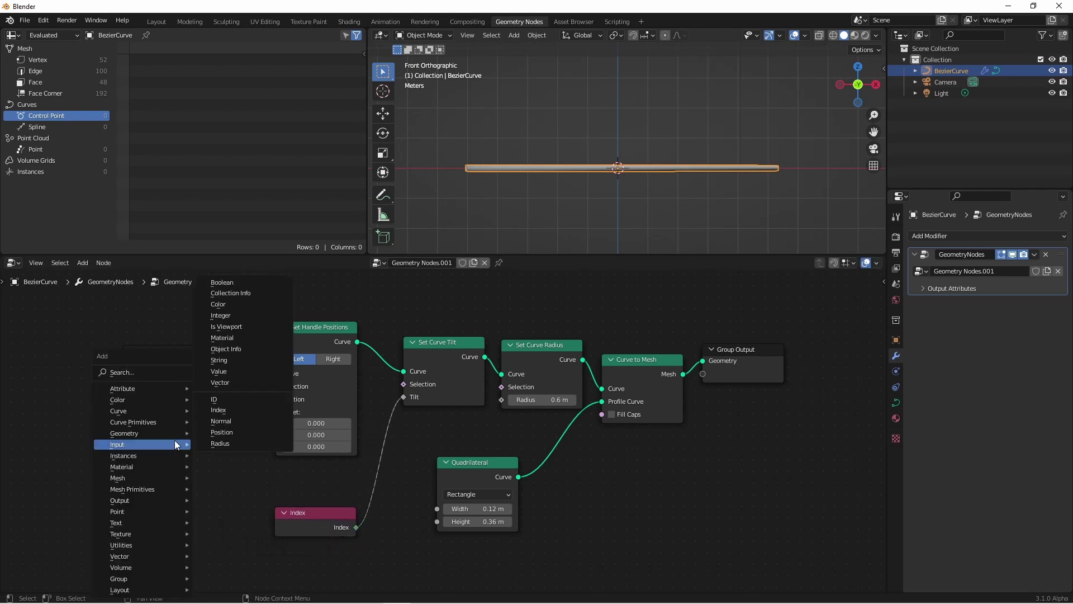
mouse_move(146, 411)
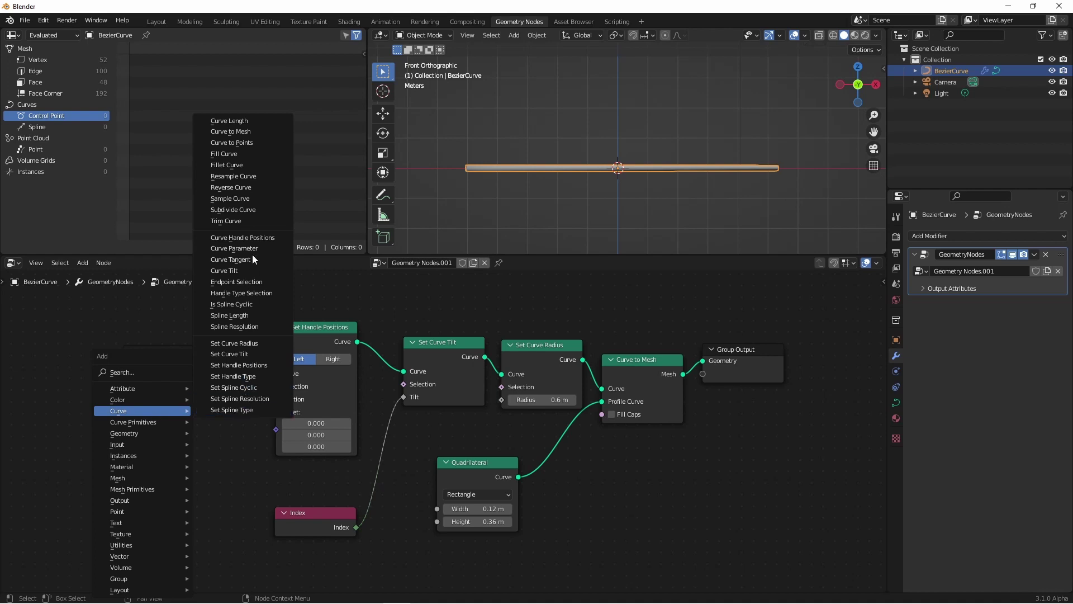
click(243, 236)
click(97, 436)
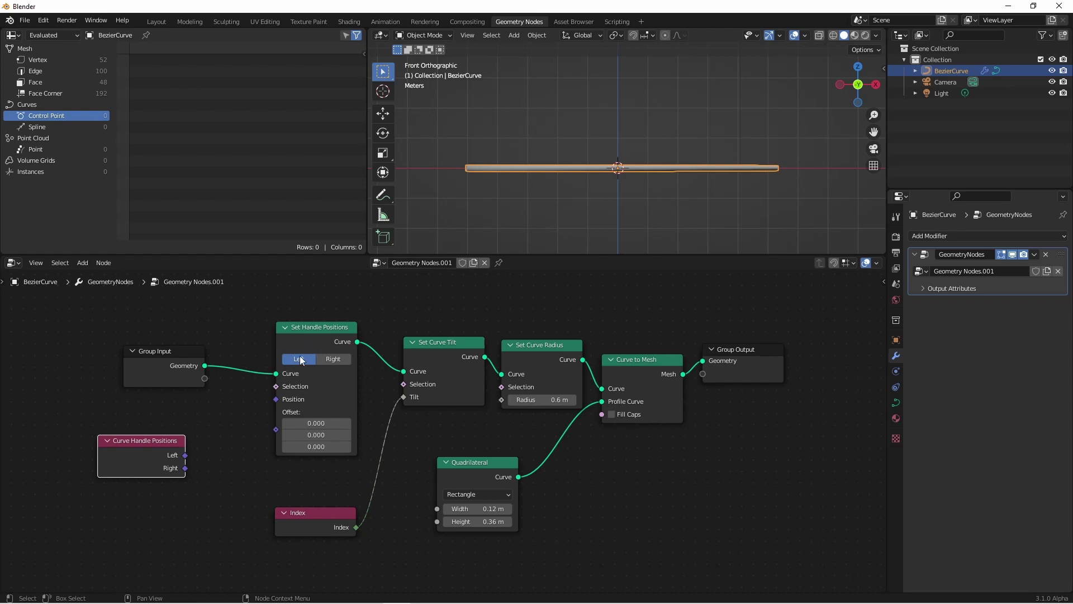
drag(185, 455, 280, 398)
drag(162, 454, 141, 445)
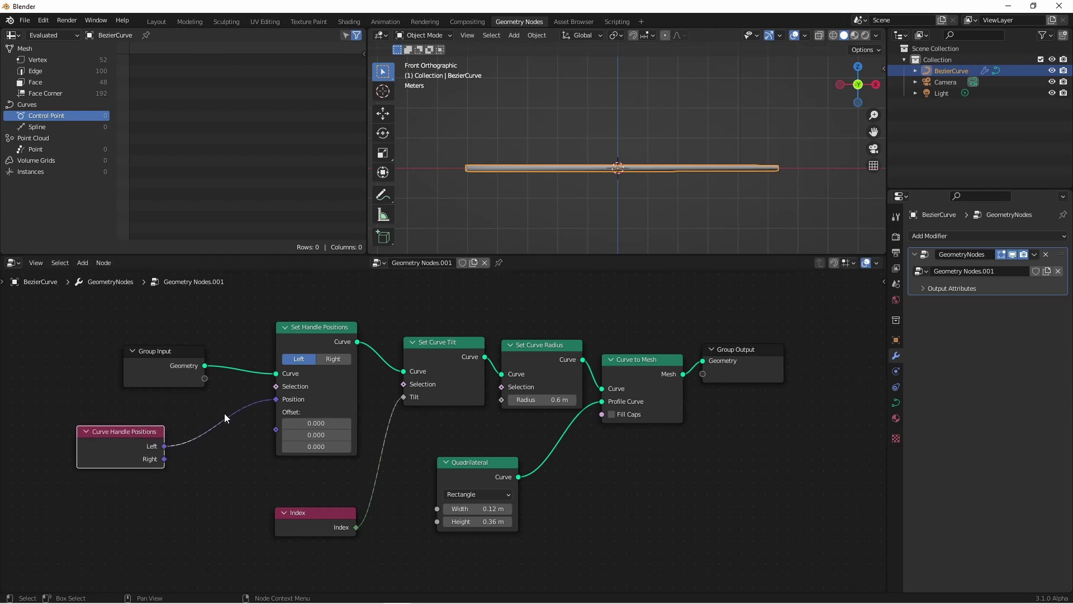
Insert a Vector Math Add node on the position link with Z 2.4, then collapse it.
key(shift+a)
mouse_move(230, 419)
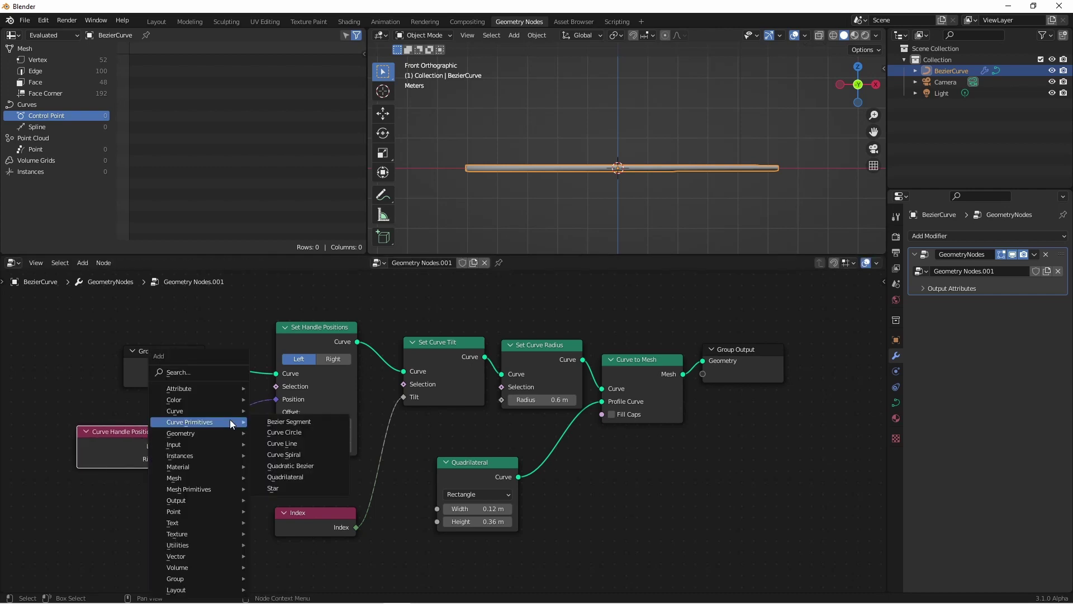
click(296, 447)
click(277, 486)
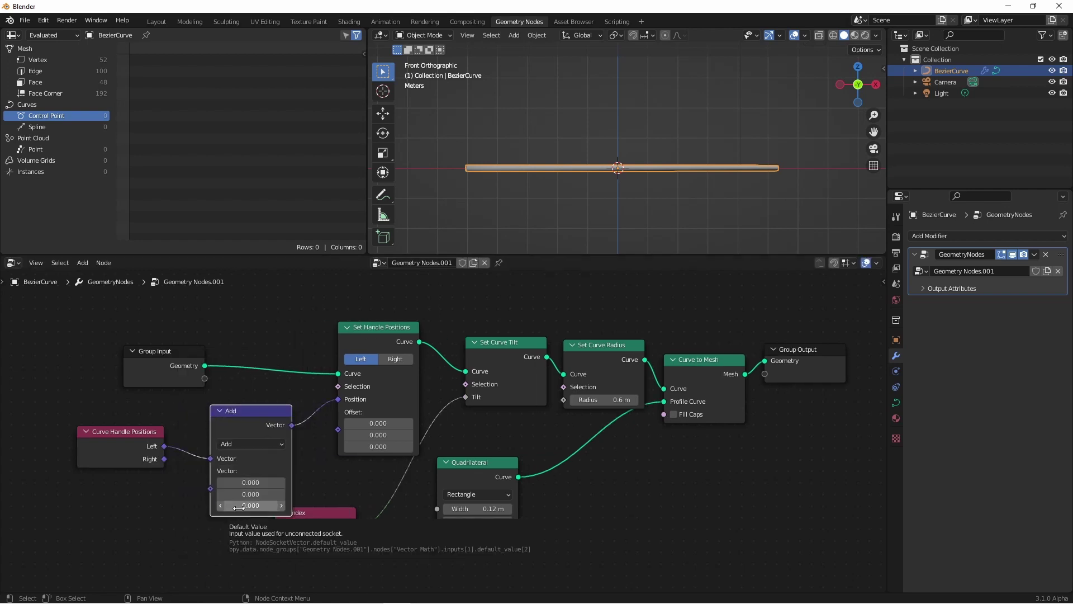
drag(238, 507, 274, 507)
key(h)
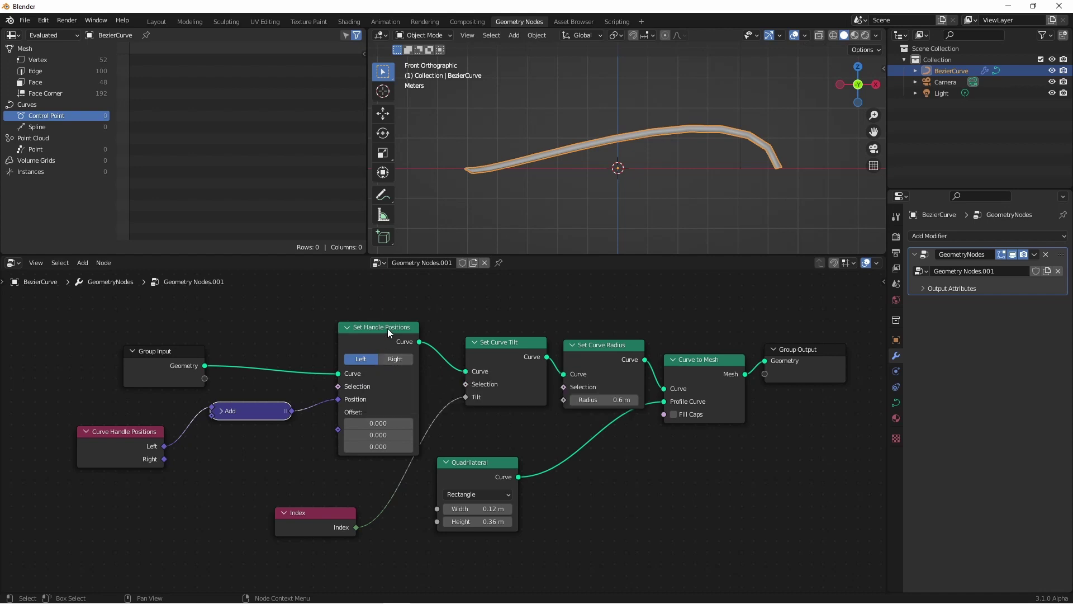
Delete the Add and Curve Handle Positions nodes and set Set Handle Positions Offset Z to 2.8.
drag(387, 328, 359, 319)
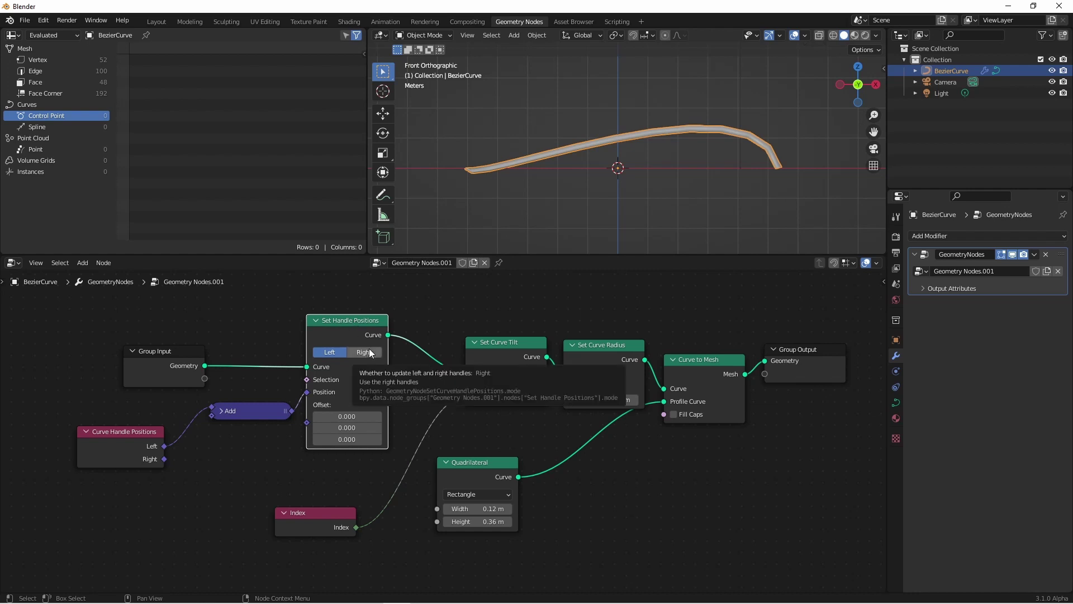
drag(347, 325, 366, 320)
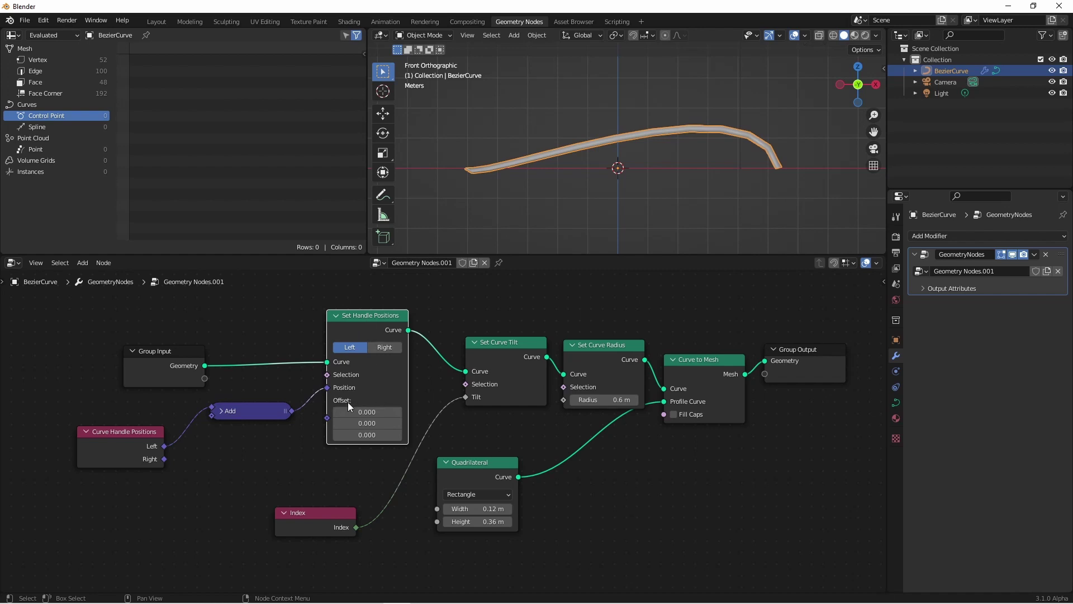
click(370, 447)
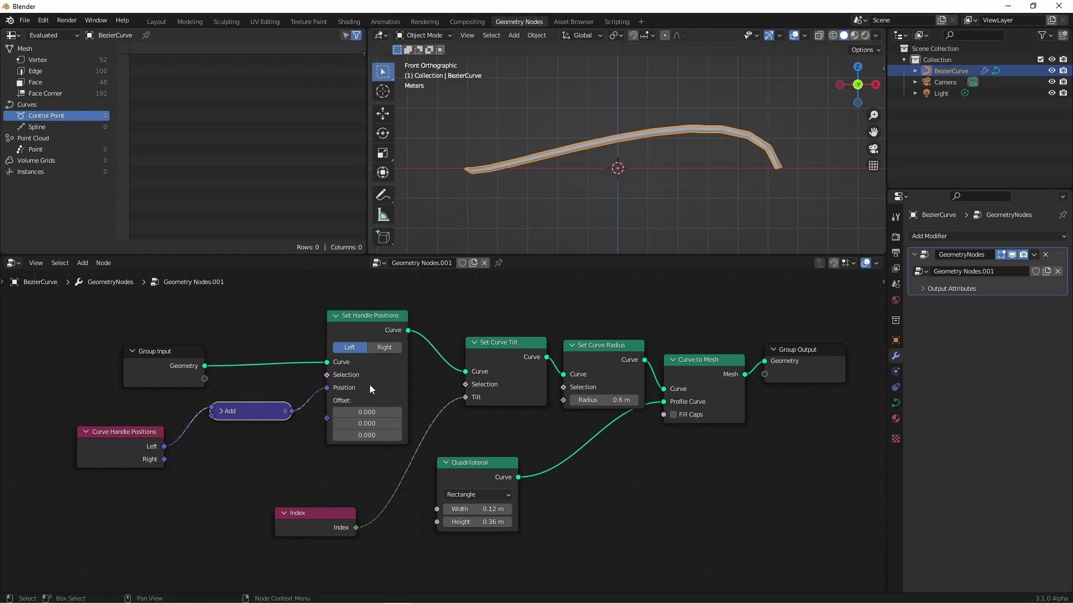
key(x)
click(129, 440)
key(x)
mouse_move(367, 435)
mouse_down()
mouse_move(391, 434)
mouse_move(361, 436)
mouse_up()
Replace Set Handle Positions with an unconnected Set Handle Type node, viewing the curve from top.
key(x)
key(shift+a)
click(414, 443)
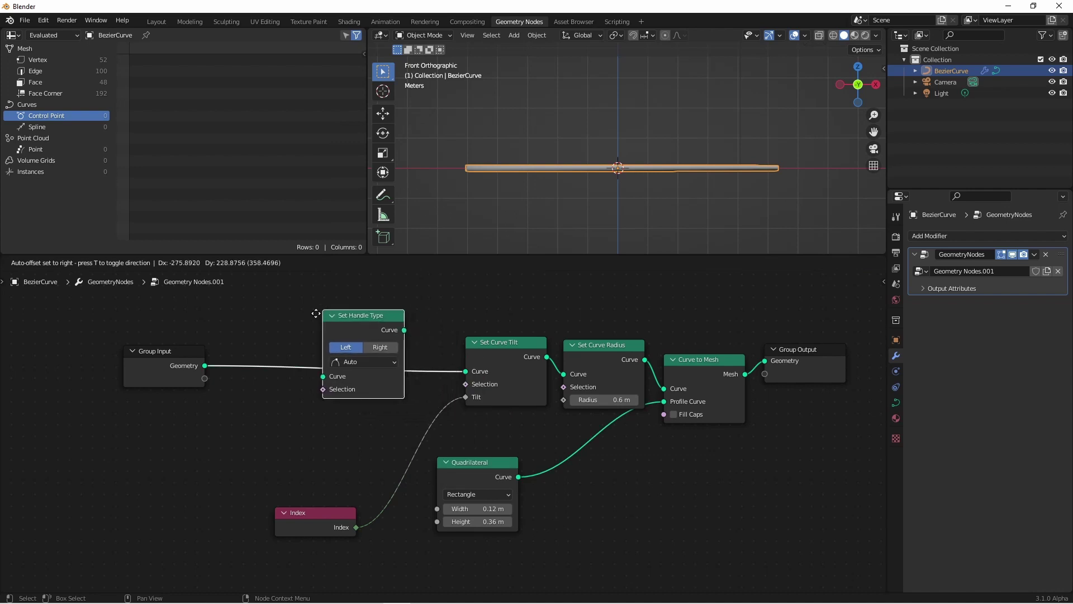
click(283, 387)
key(KP_7)
In Edit Mode, lengthen the end point's handle and extrude a new control point.
key(Tab)
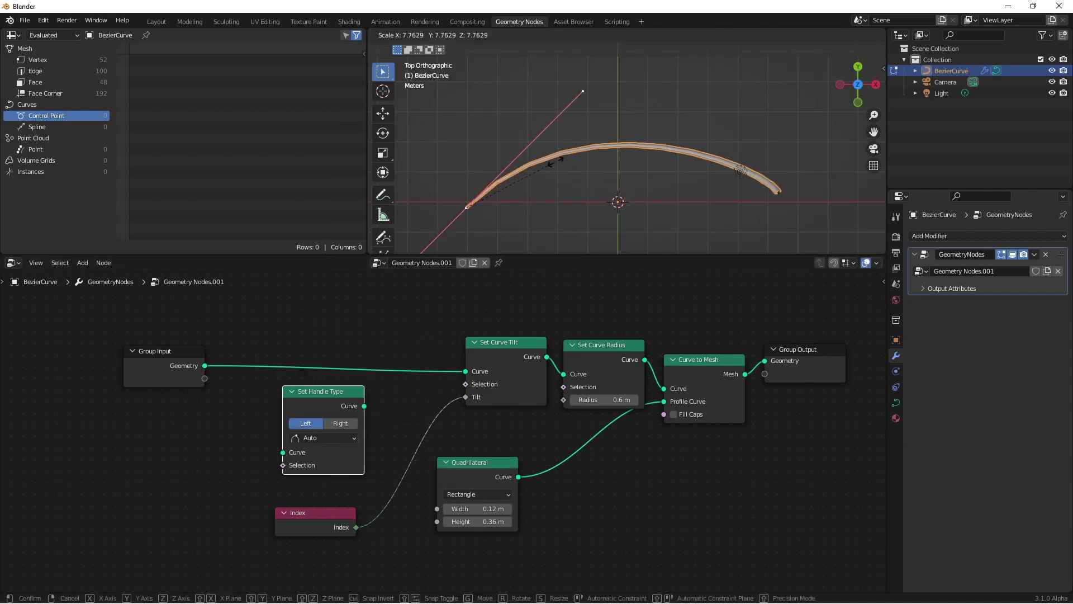
key(s)
click(779, 188)
key(e)
click(889, 202)
key(Home)
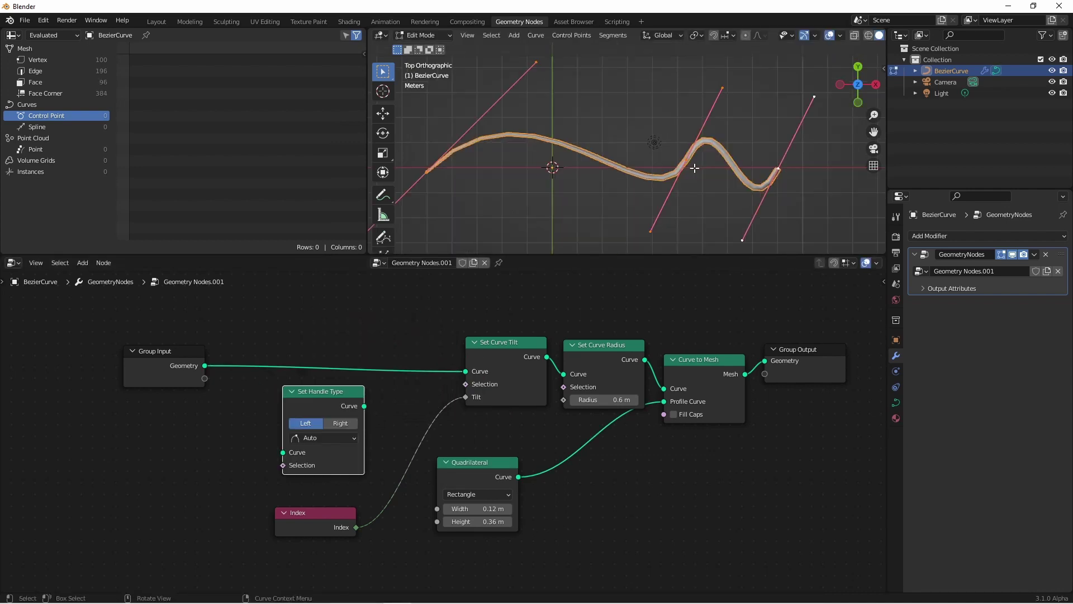
Try Vector, Automatic and other handle types on the curve, then return to Object Mode.
key(v)
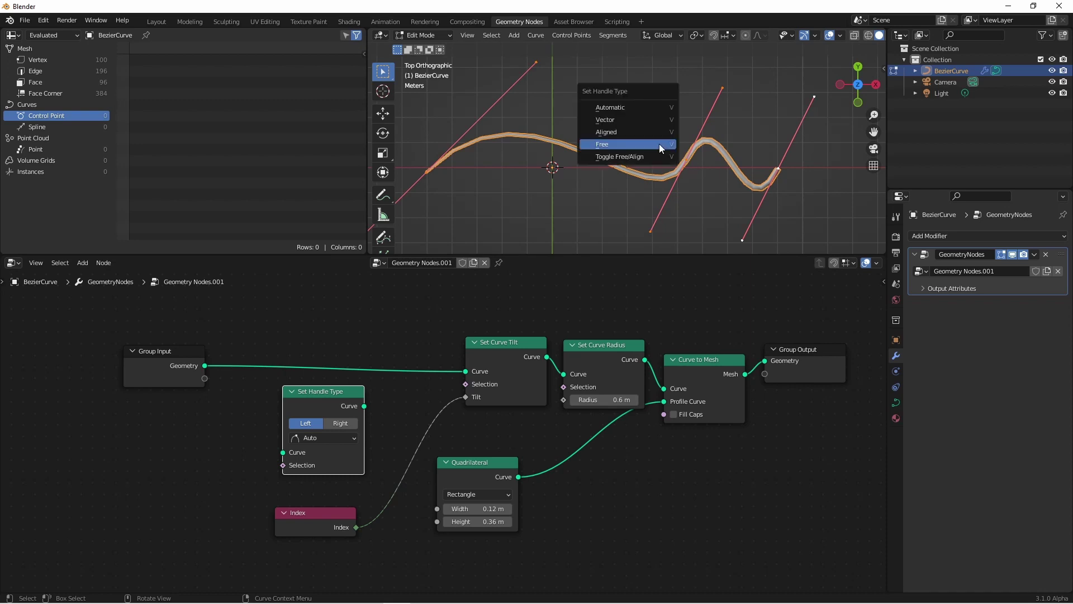
click(629, 122)
key(ctrl+z)
key(v)
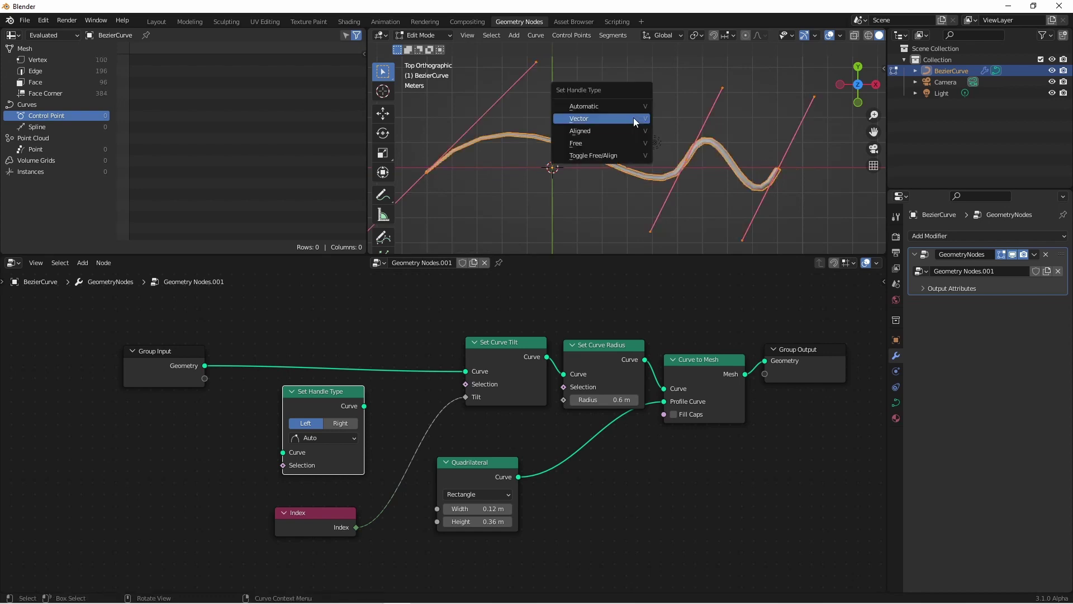
click(623, 106)
key(v)
click(608, 147)
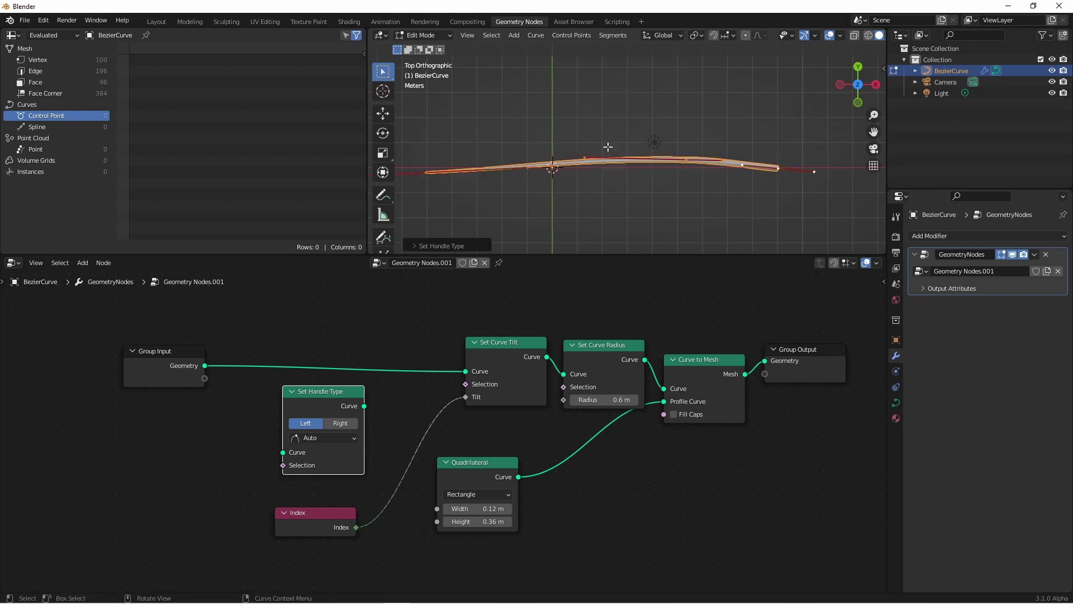
key(v)
click(610, 149)
key(Tab)
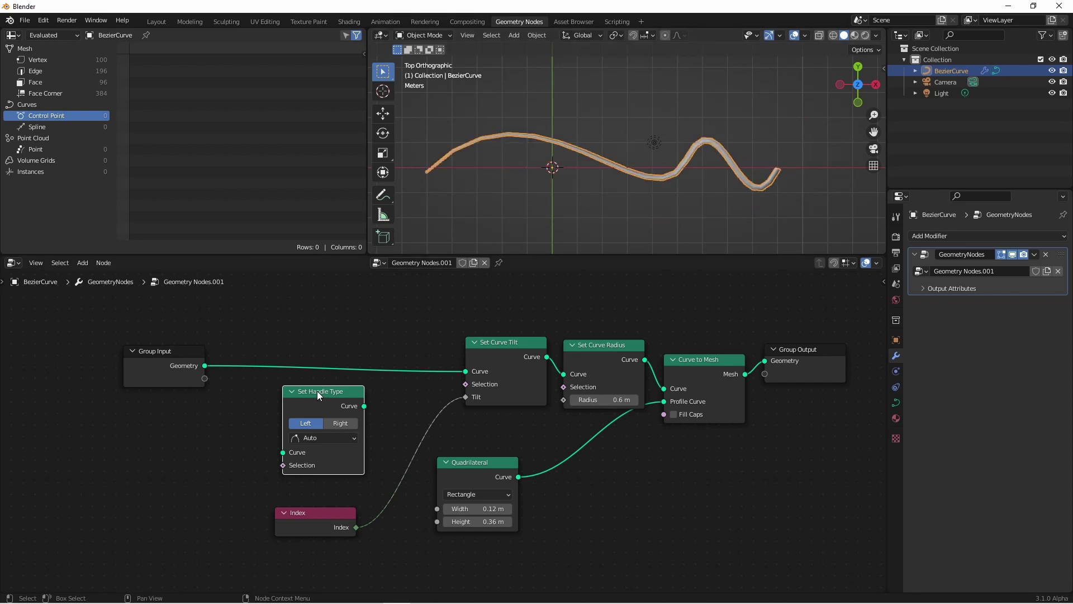
Insert Set Handle Type before Set Curve Tilt, enable Left and Right, and set it to Align.
drag(317, 390, 314, 388)
drag(302, 334, 297, 330)
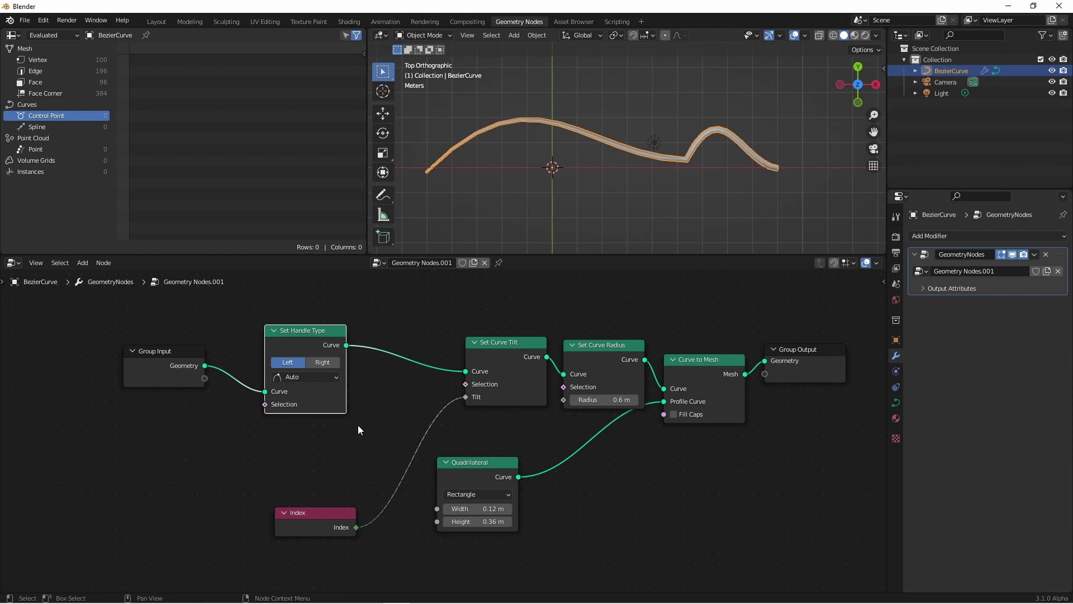
shift+click(327, 363)
click(321, 377)
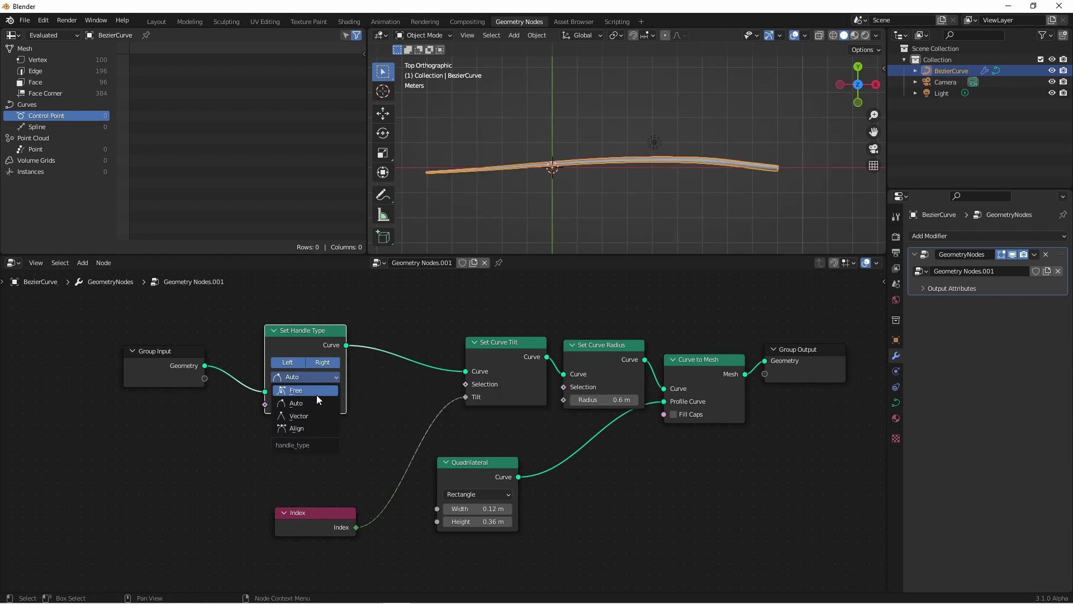
click(317, 415)
click(302, 379)
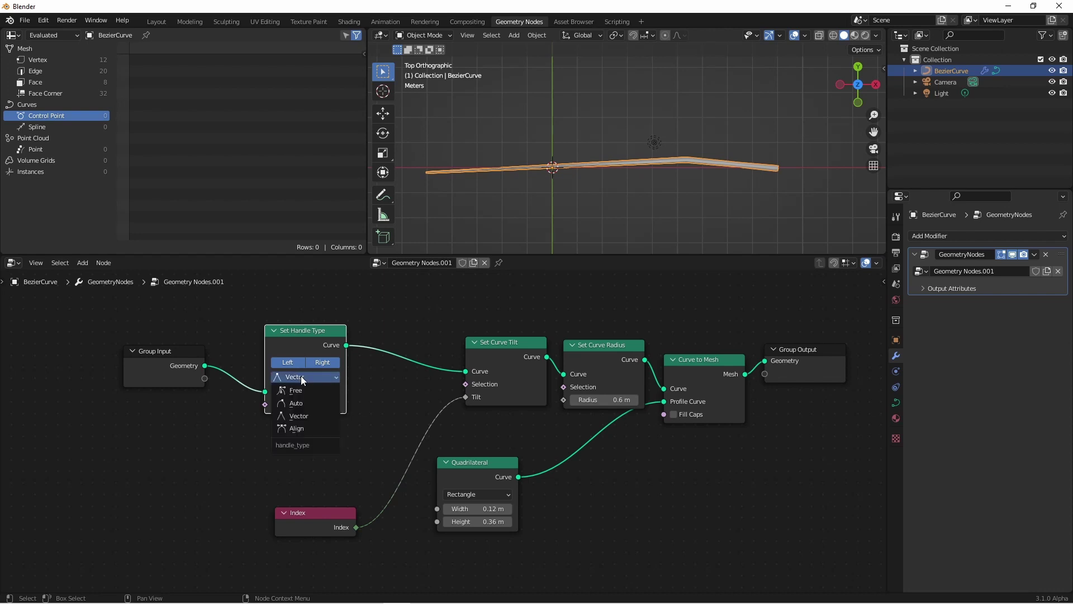
click(304, 402)
click(313, 378)
click(308, 428)
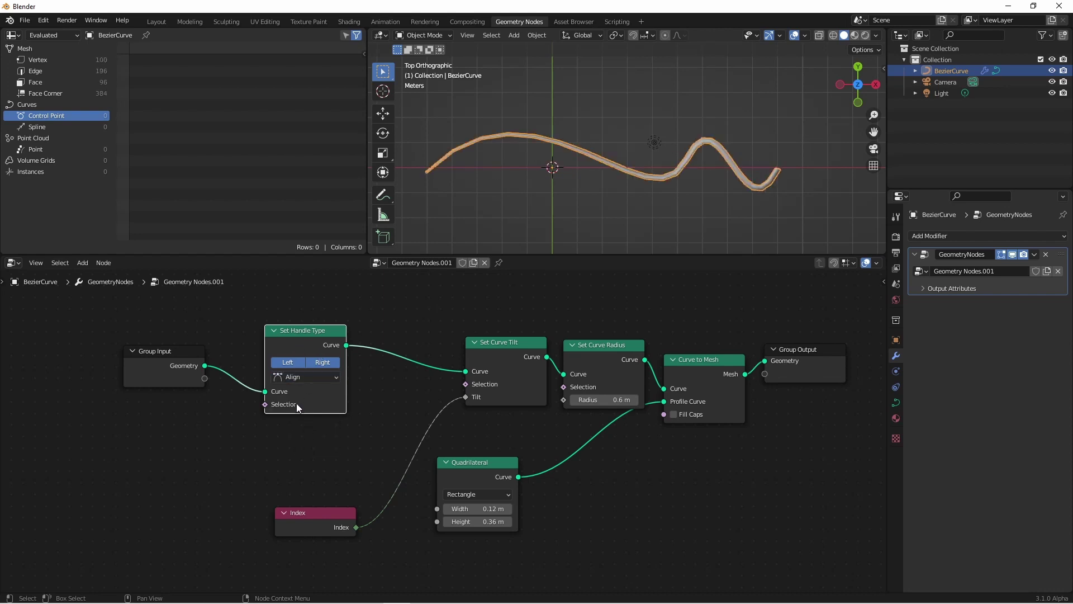
Add a Set Spline Cyclic node after Group Input with Cyclic enabled, and show spline data.
key(shift+a)
mouse_move(347, 331)
click(468, 311)
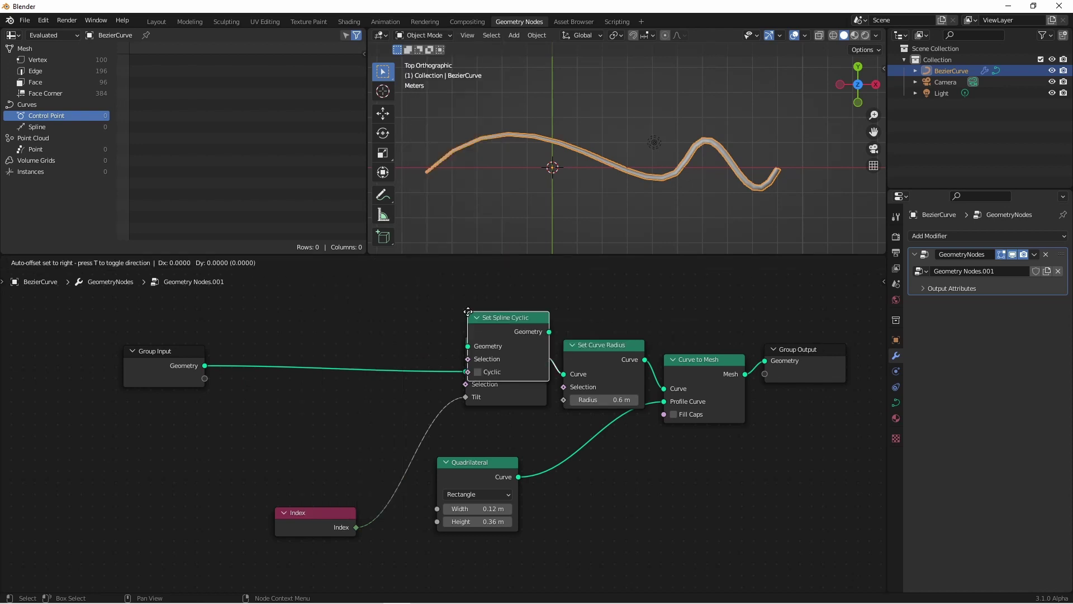
click(347, 340)
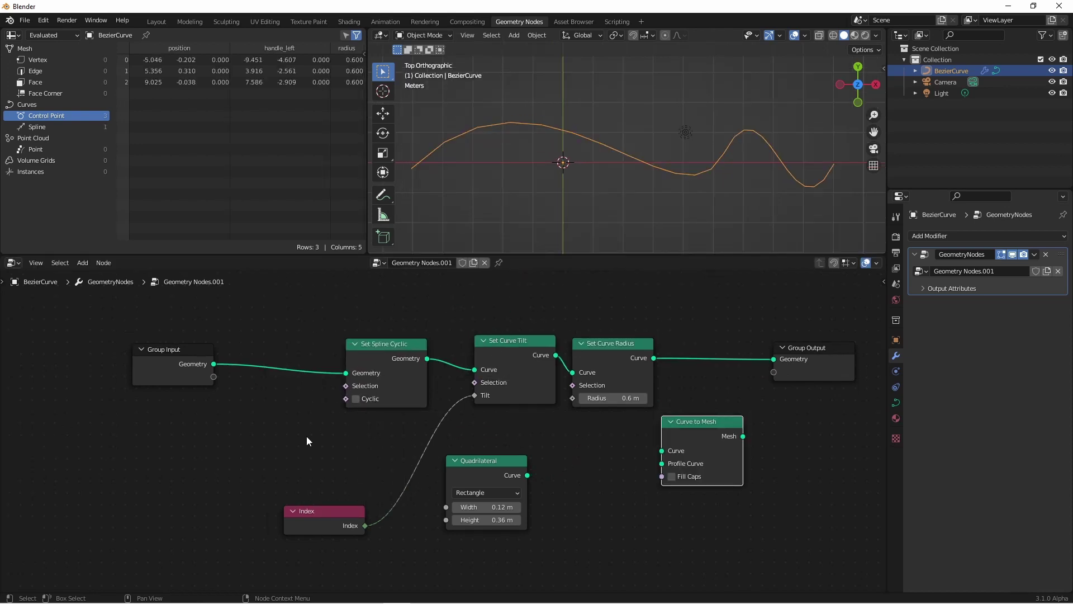
click(354, 400)
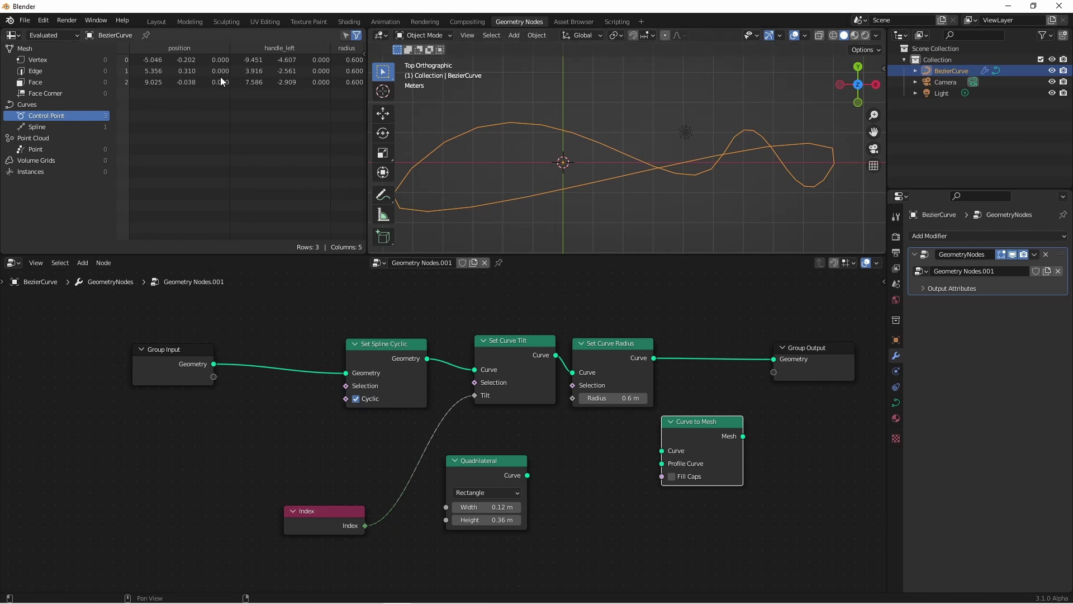
click(46, 132)
Duplicate the curve spline in Edit Mode and place the copy above the original.
key(Tab)
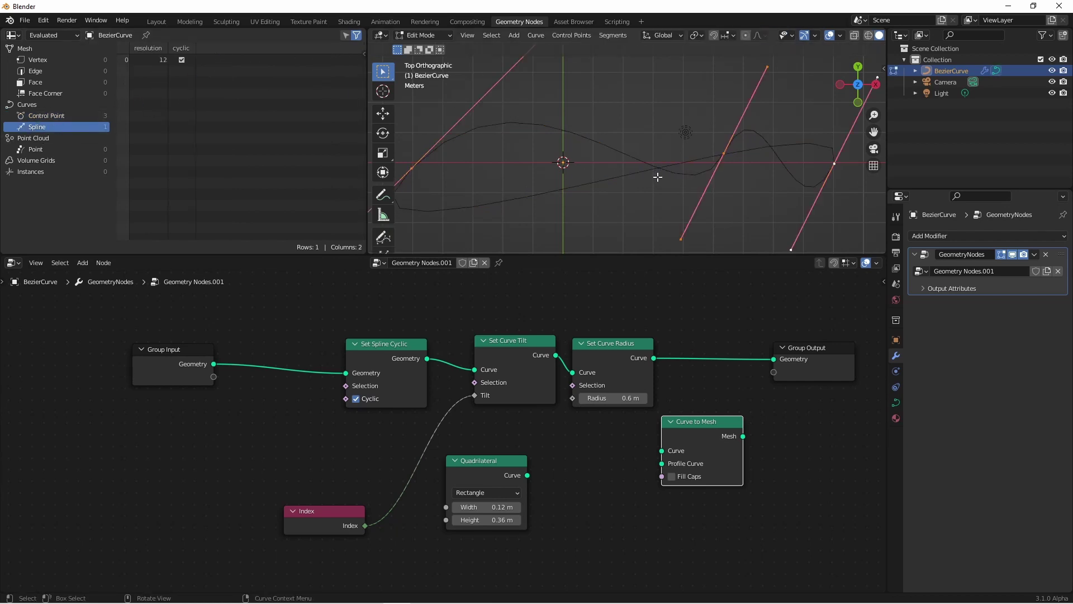
key(shift+d)
click(649, 126)
key(Tab)
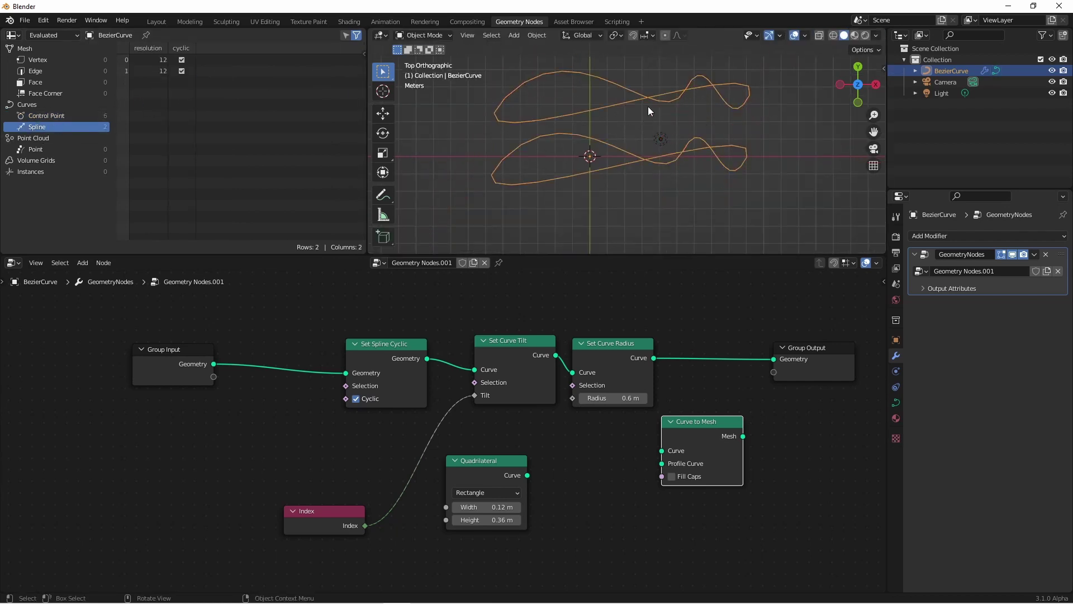
key(Tab)
key(Tab)
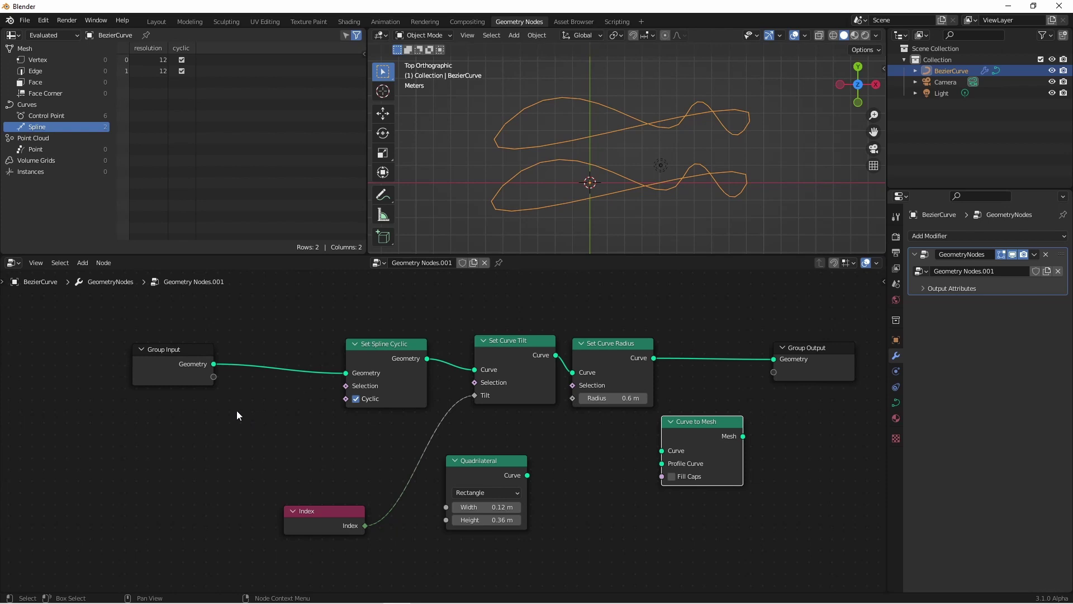
Add an Index node and connect it to Set Spline Cyclic's Selection input.
key(shift+a)
mouse_move(179, 436)
click(291, 412)
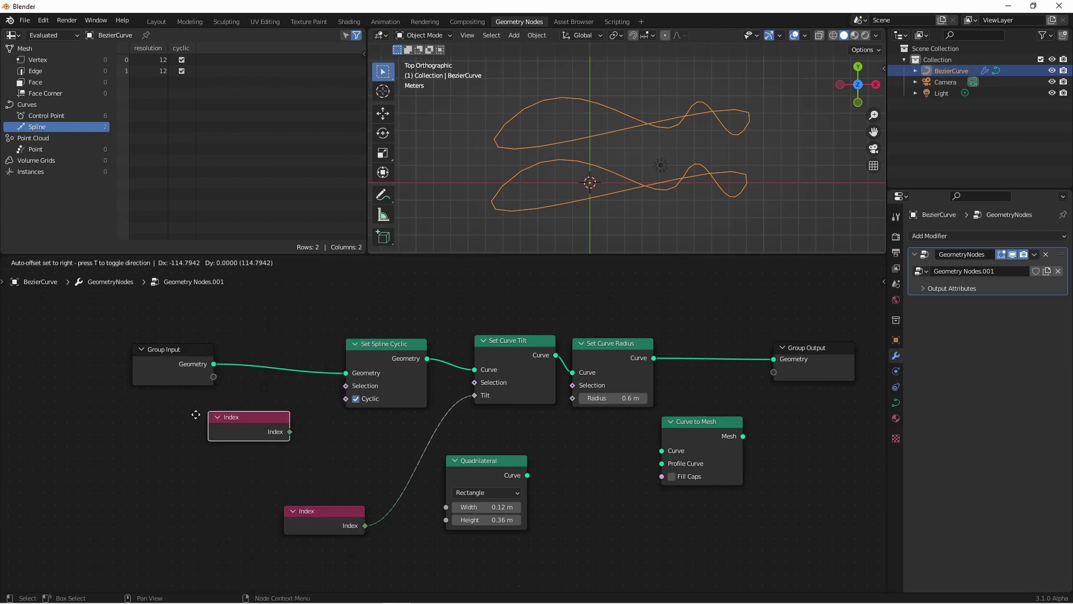
click(190, 443)
drag(248, 443, 353, 384)
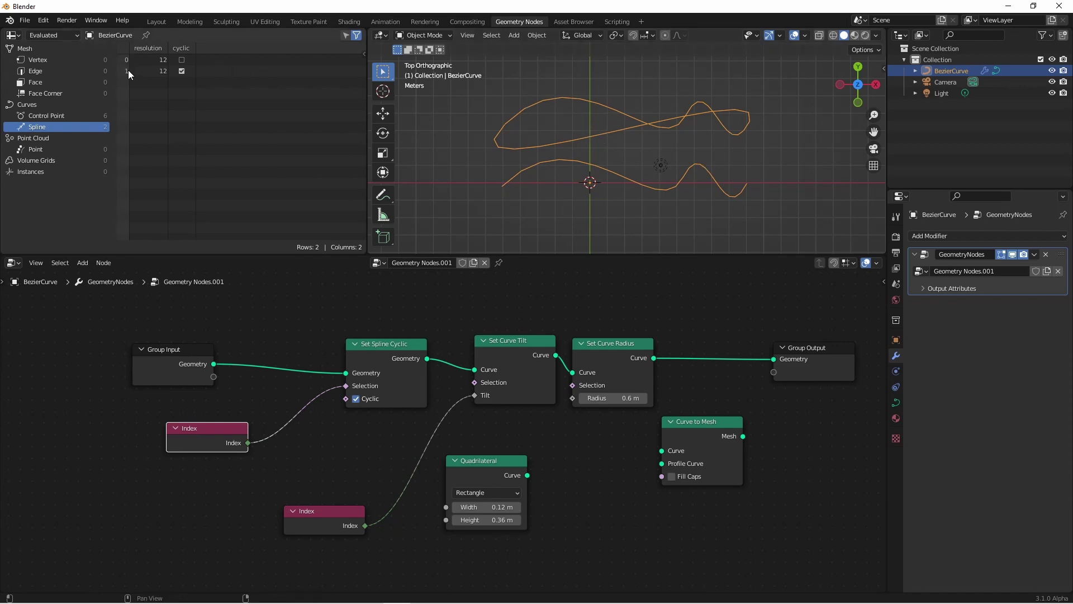
Swap Set Spline Cyclic for a Set Spline Resolution node on the curve link, resolution about 30.
click(385, 344)
key(ctrl+x)
key(shift+a)
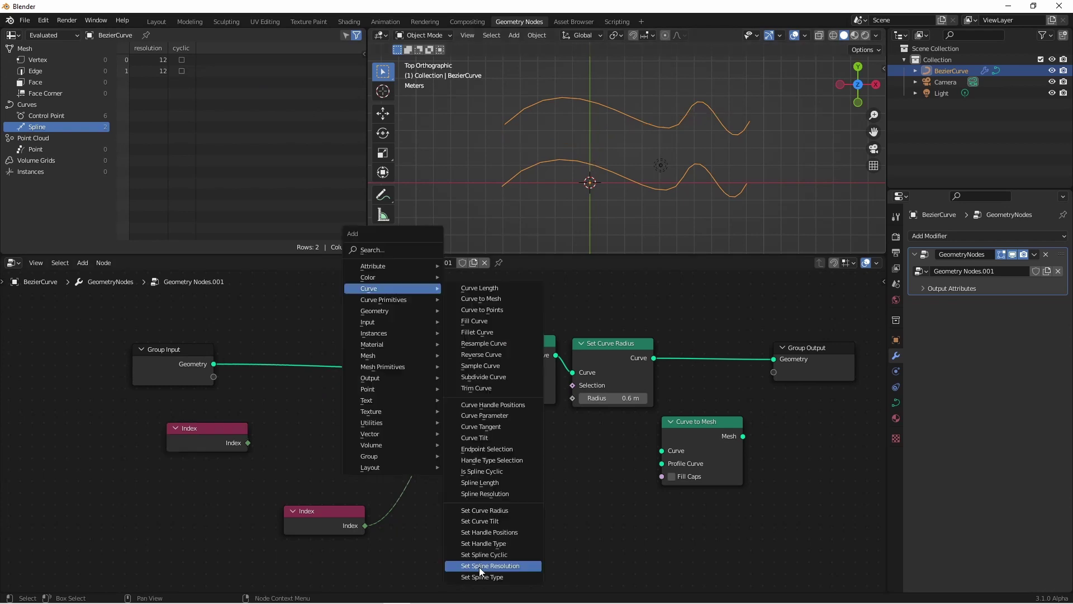
key(shift+a)
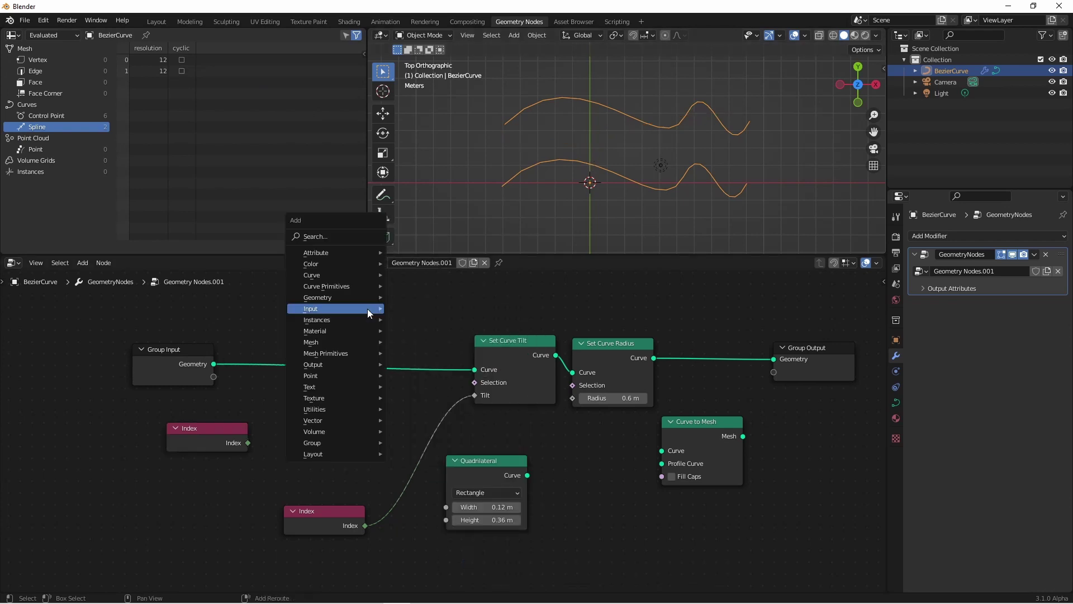
mouse_move(308, 276)
click(425, 498)
click(375, 372)
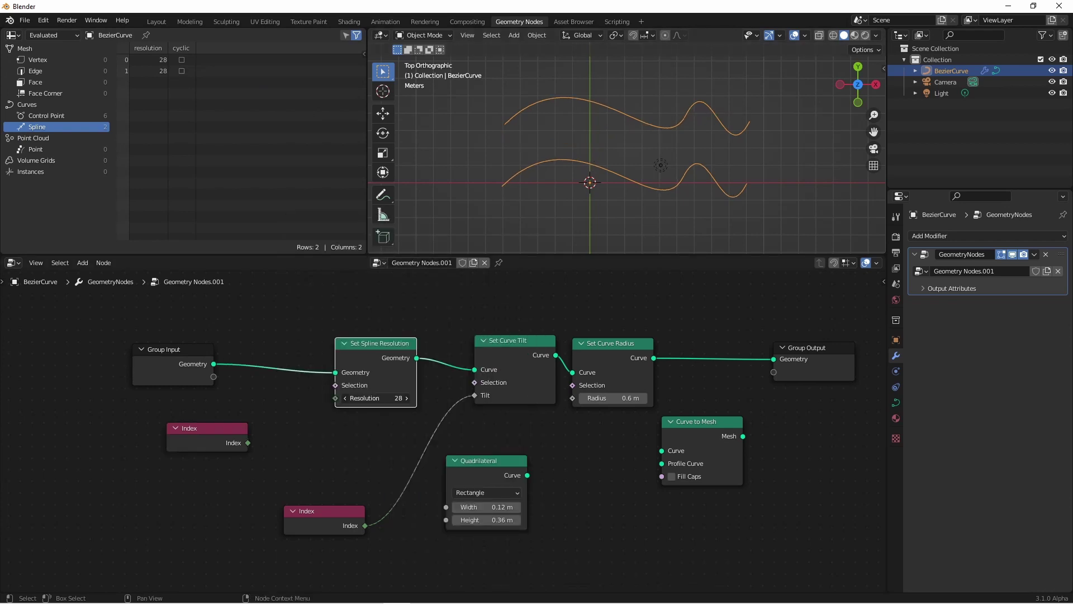
drag(376, 397, 355, 348)
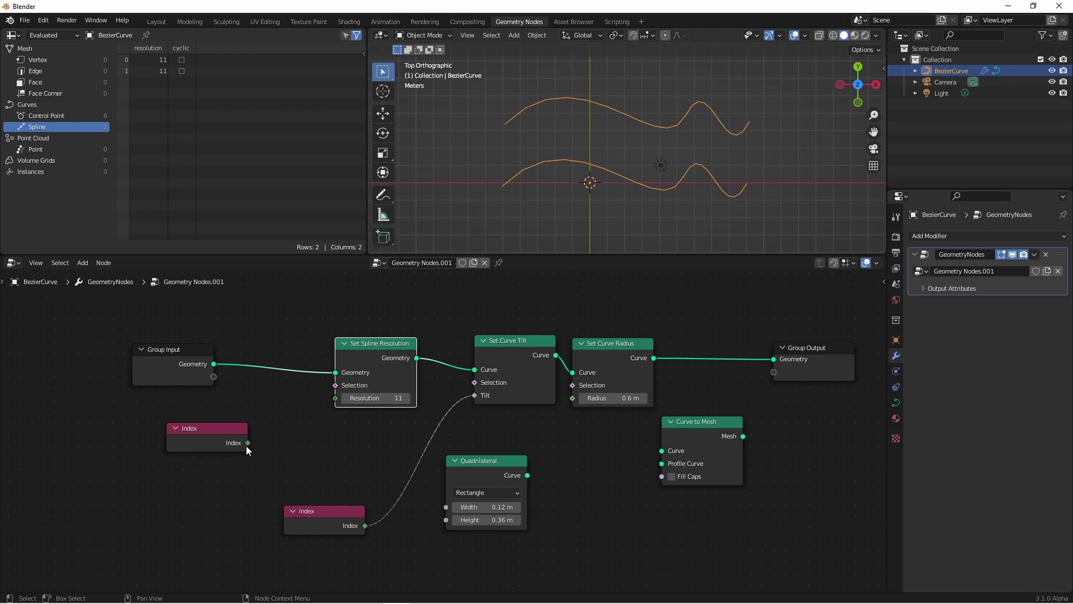
Feed Index into the resolution node's Selection and set Resolution to 6.
drag(247, 443, 335, 385)
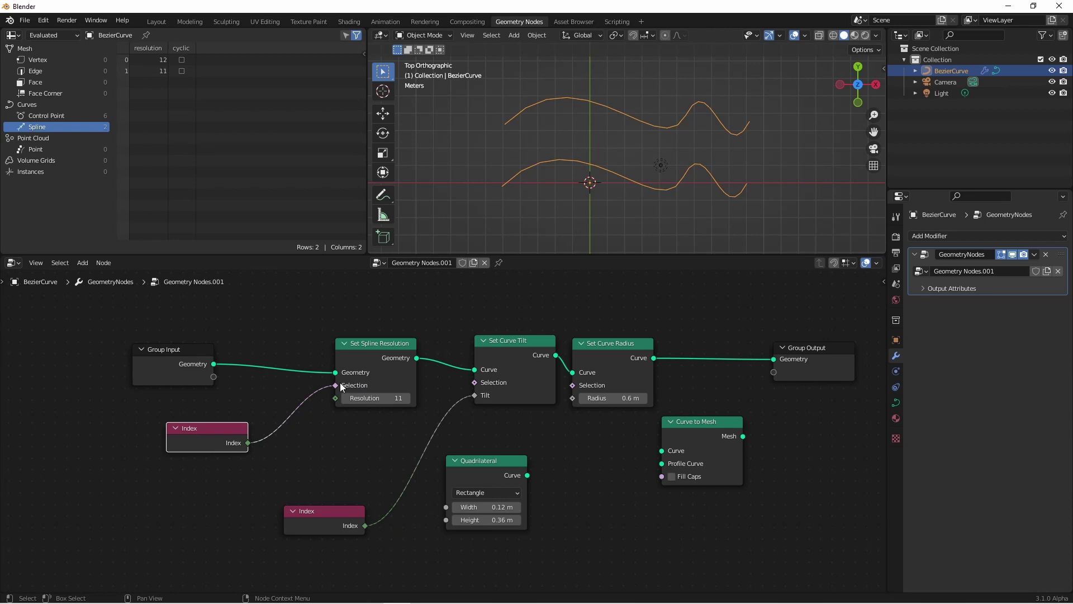
mouse_move(386, 398)
mouse_down()
mouse_move(341, 398)
mouse_move(388, 398)
mouse_up()
drag(207, 428, 175, 427)
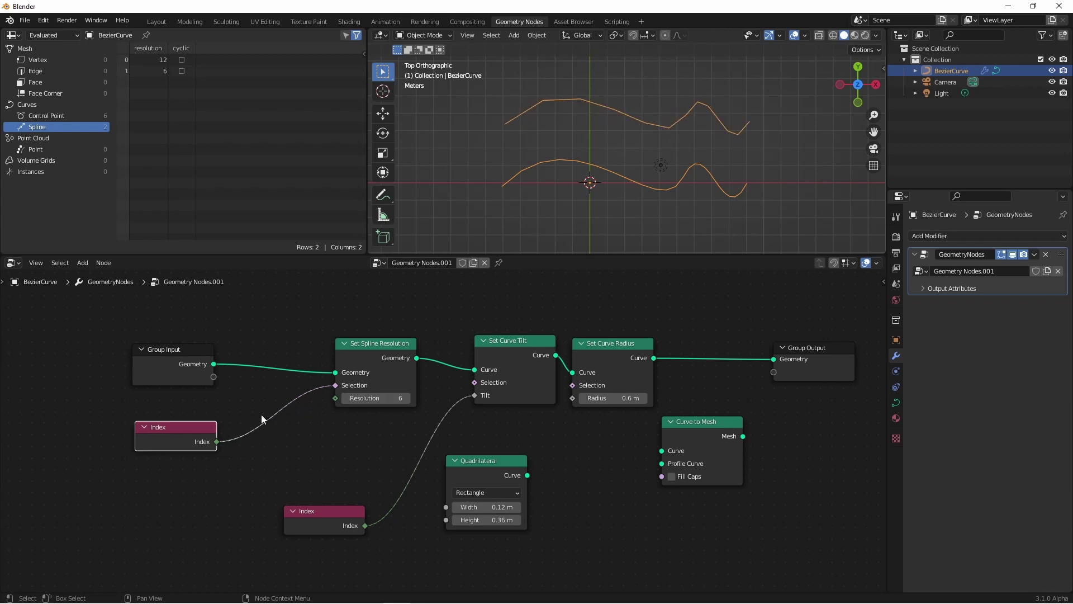
Insert a Boolean Math Not node between Index and Selection, and set Resolution to 7.
key(shift+a)
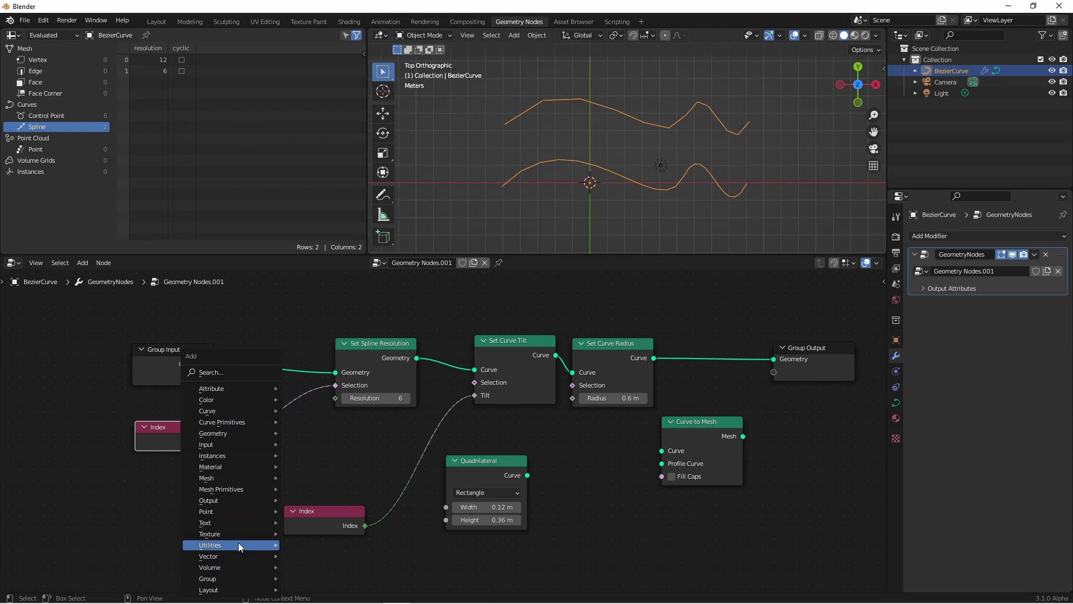
mouse_move(238, 542)
click(329, 445)
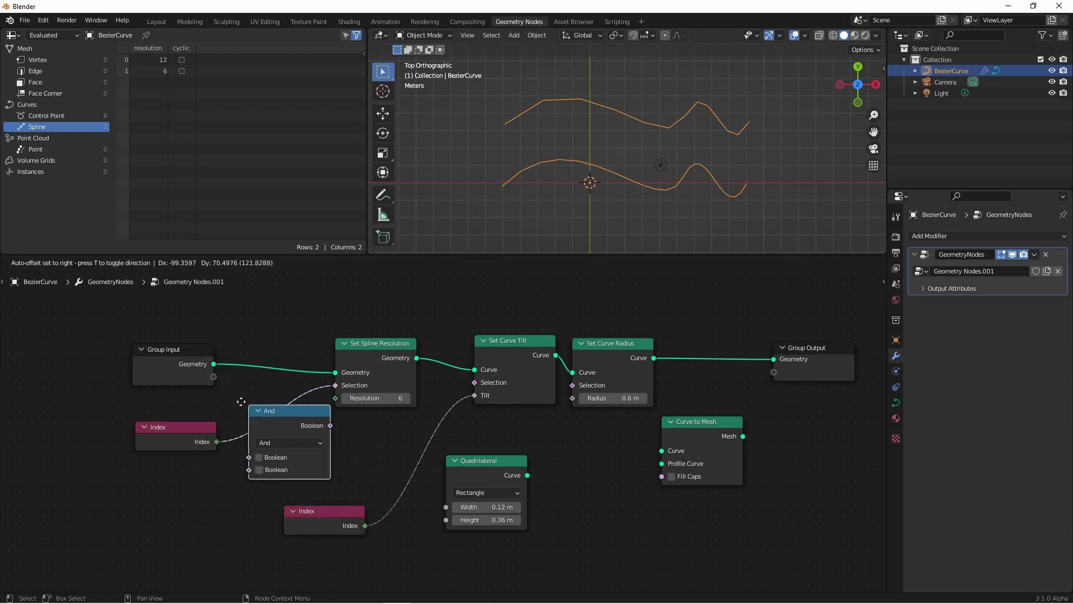
click(255, 392)
click(289, 435)
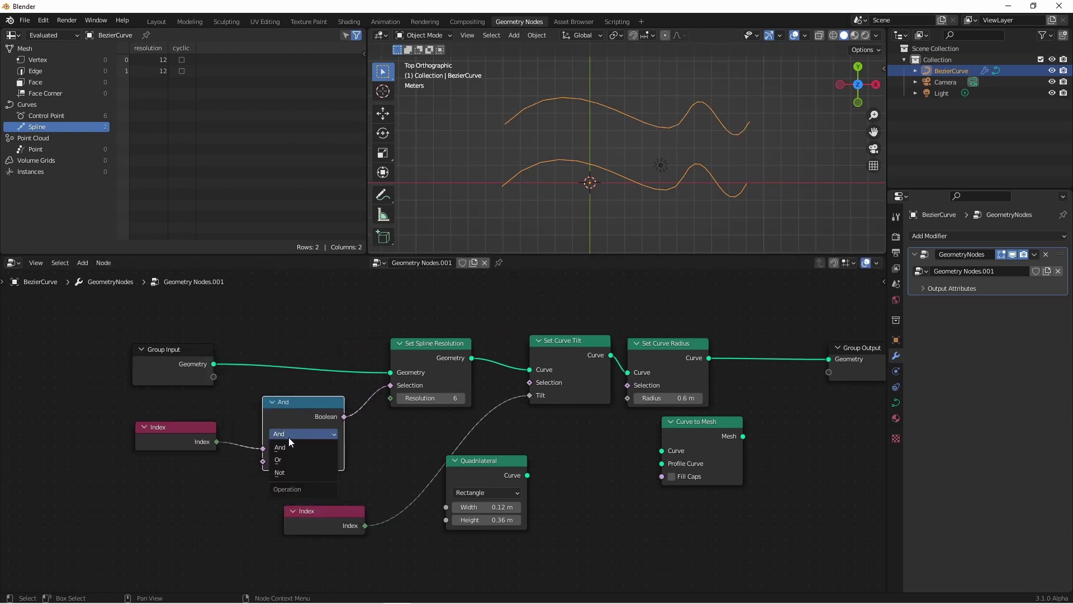
click(285, 472)
mouse_move(421, 403)
mouse_down()
mouse_move(453, 402)
mouse_move(419, 398)
mouse_up()
middle_drag(373, 305, 311, 297)
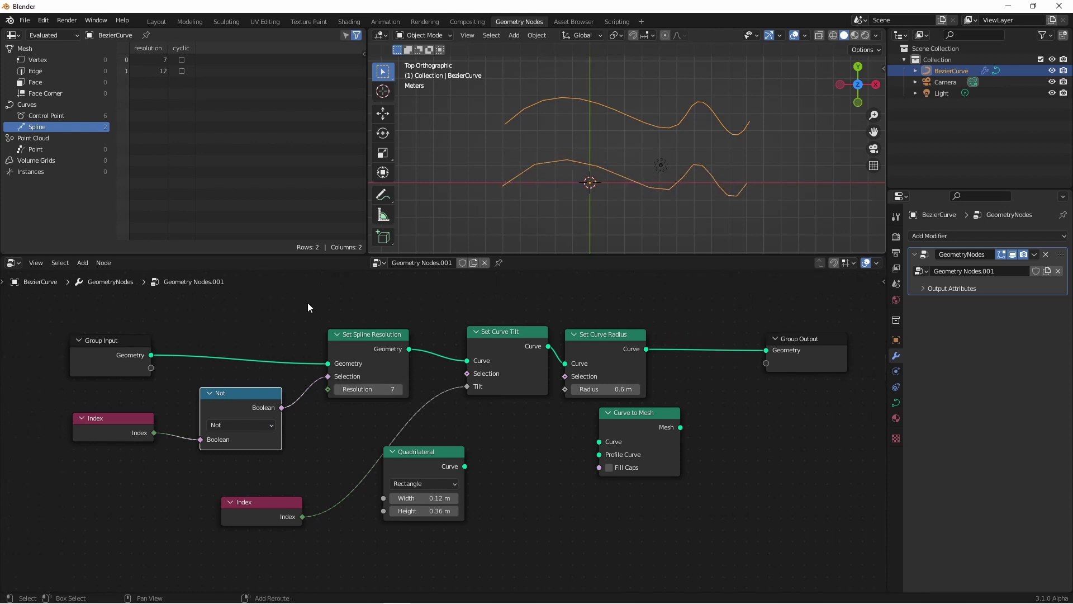
Insert a Set Spline Type node into the curve link with type Poly.
key(shift+a)
mouse_move(312, 171)
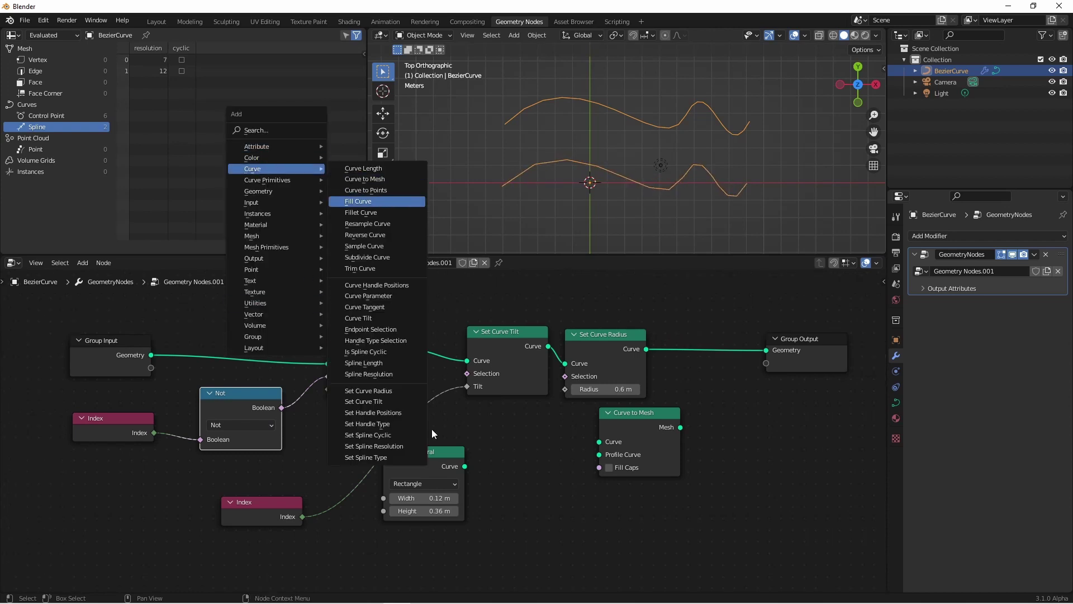
click(392, 457)
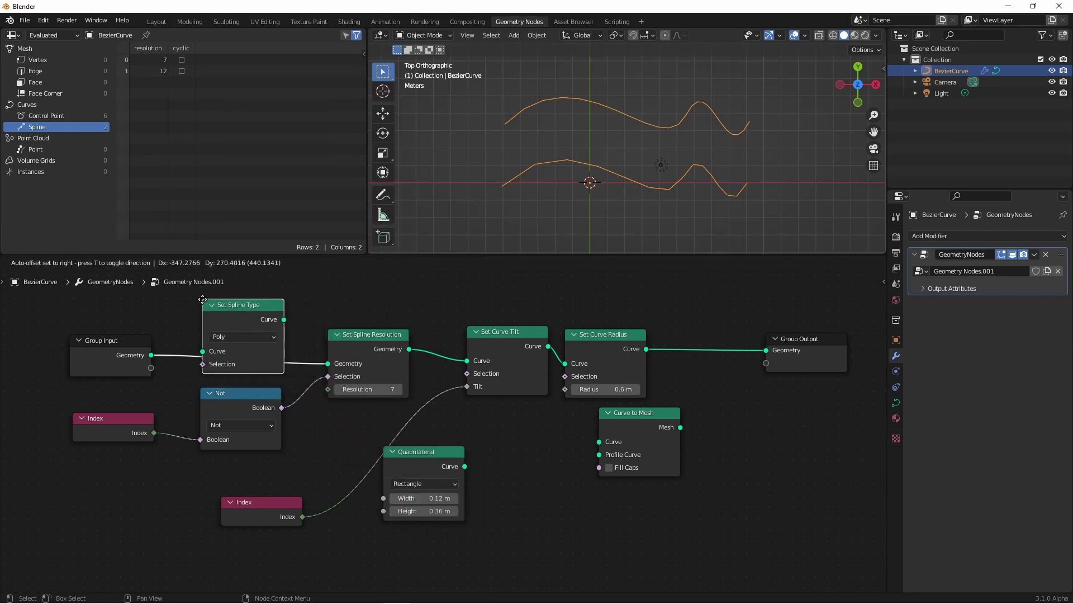
click(202, 299)
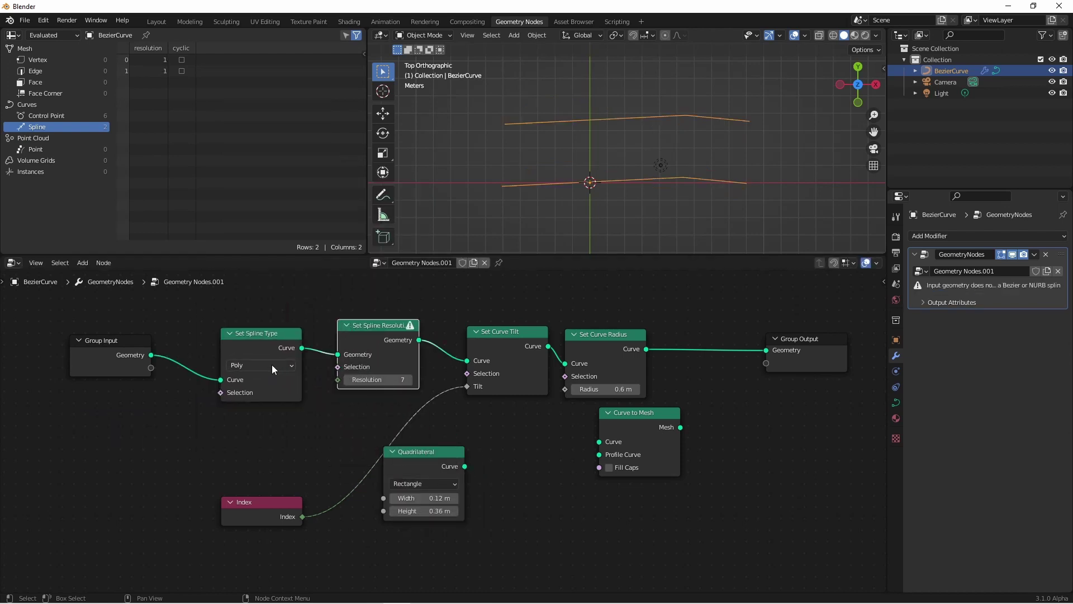
click(272, 365)
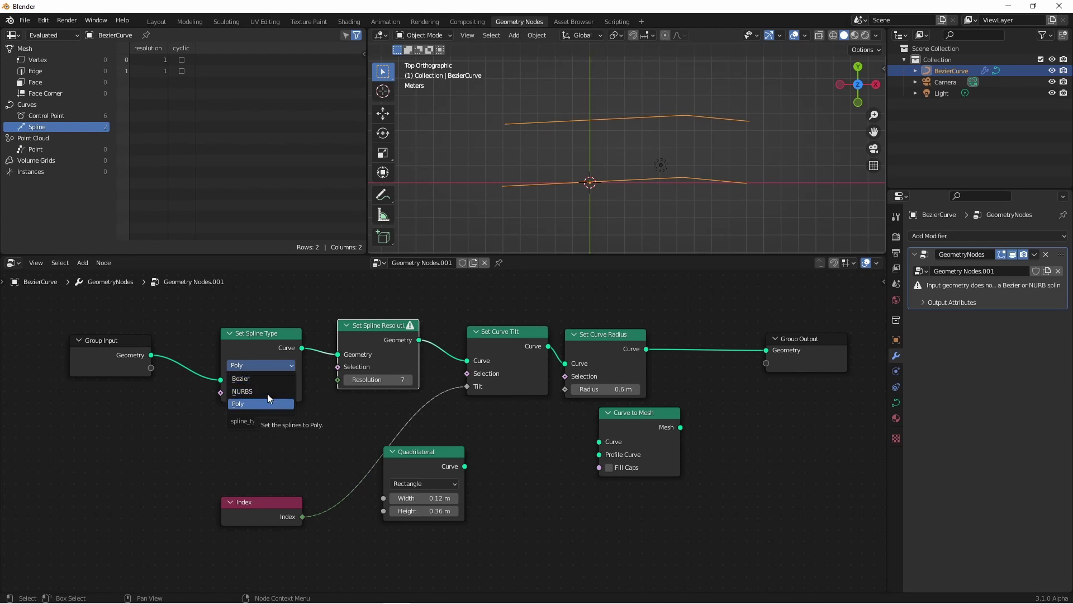
click(267, 399)
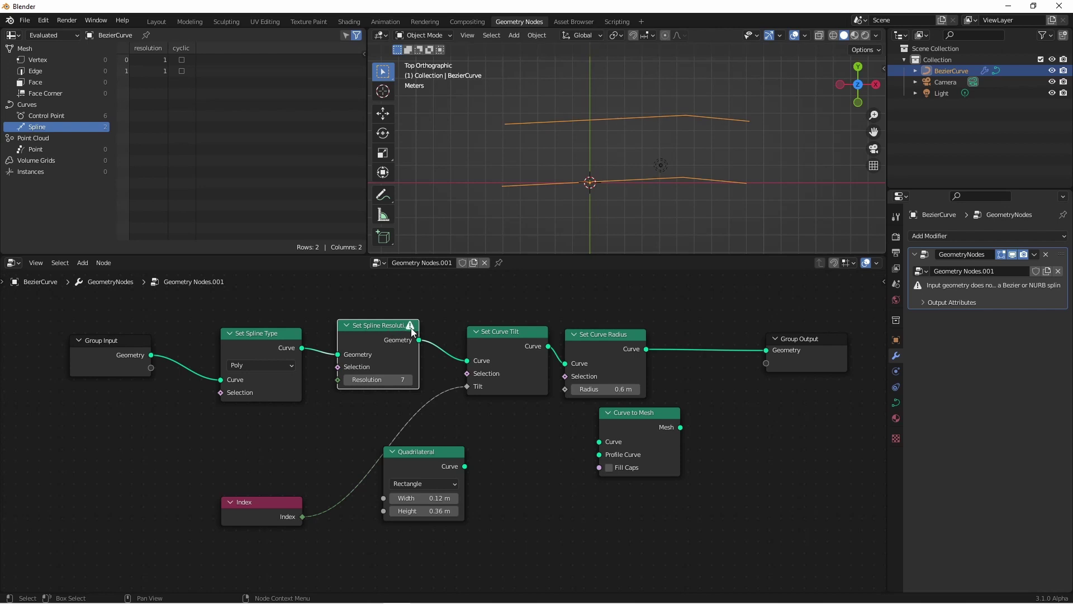
mouse_move(410, 327)
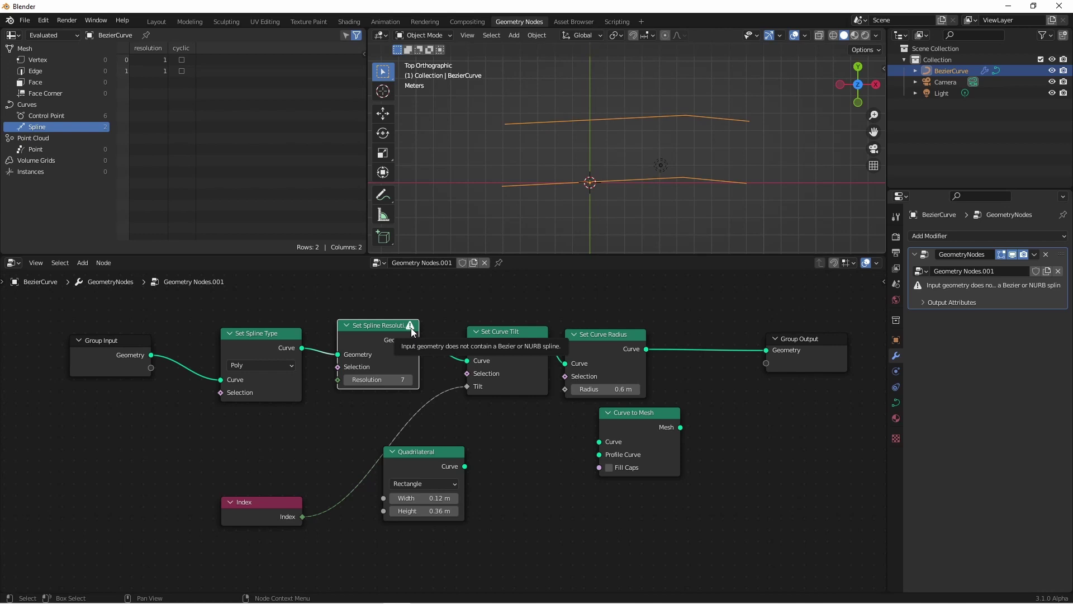
Switch the spline type to NURBS, then to Bezier.
click(276, 364)
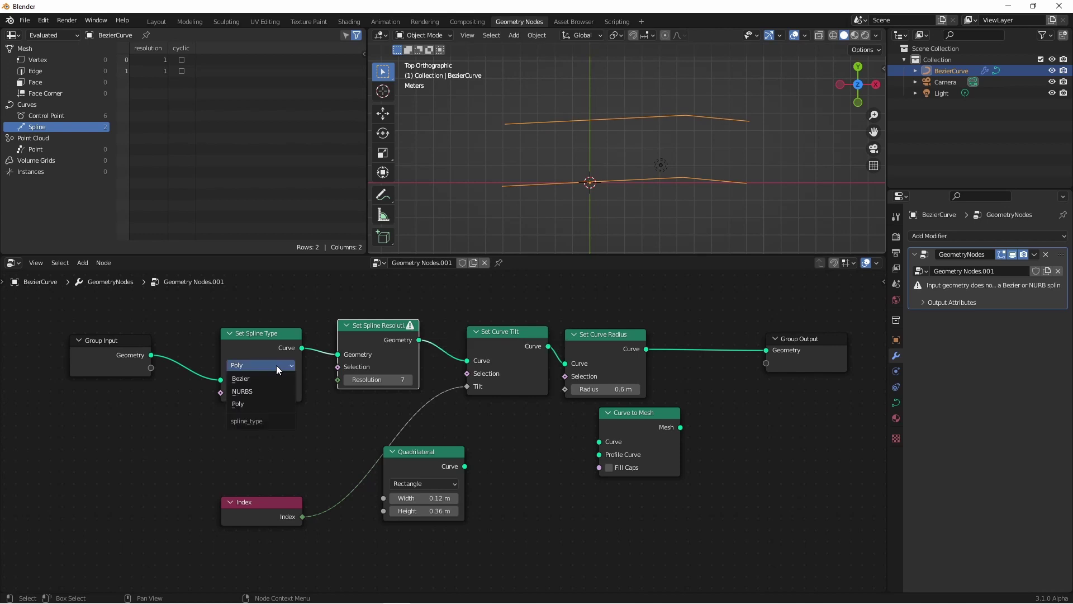
click(266, 394)
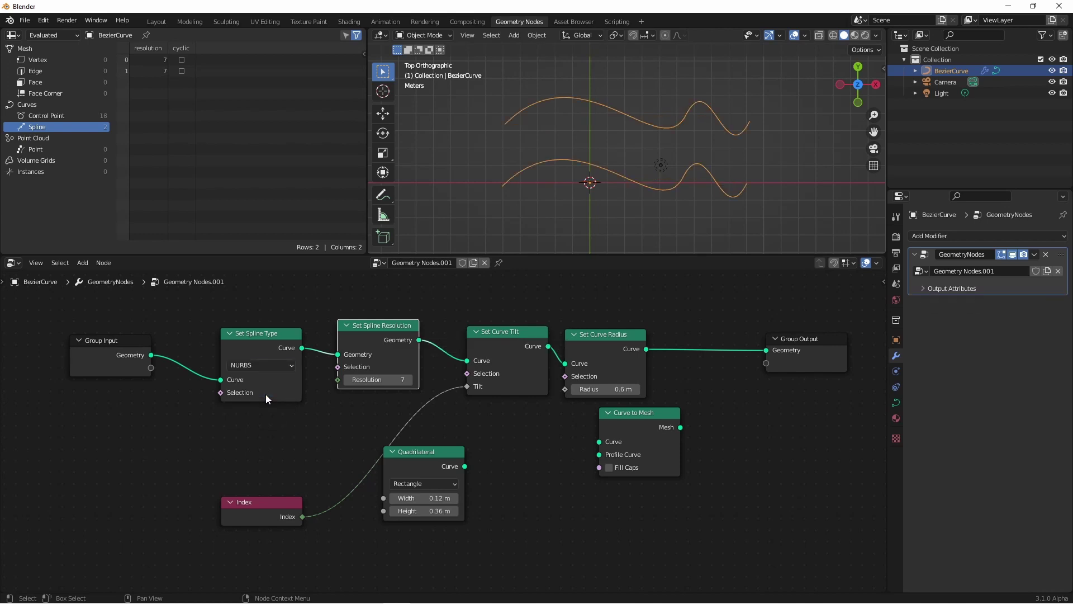
click(260, 365)
click(246, 378)
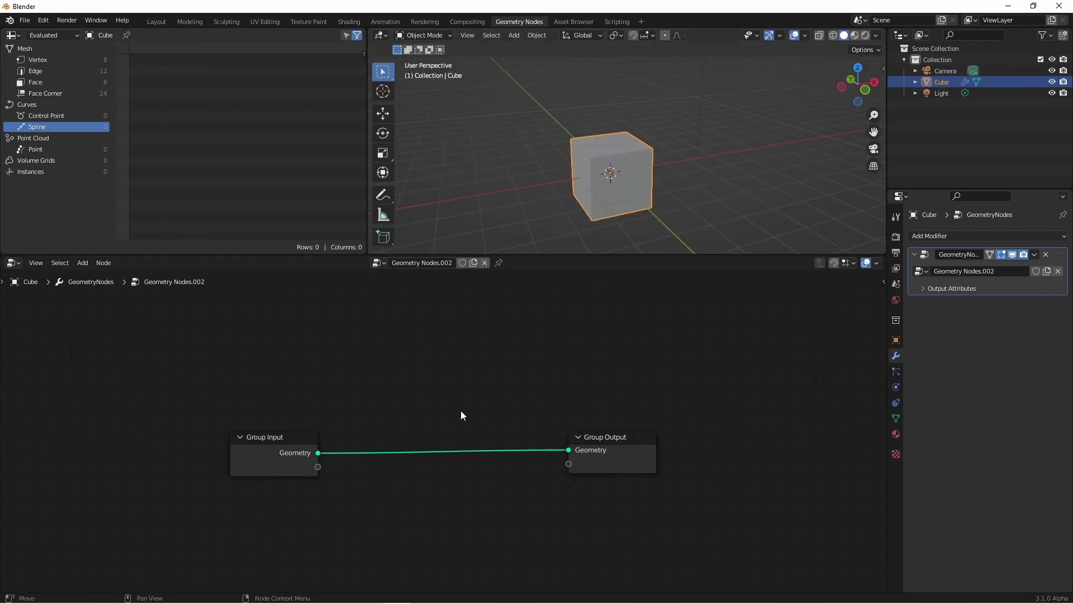
Splice Instance on Points into the geometry link with an Ico Sphere as the instance.
key(shift+a)
mouse_move(424, 352)
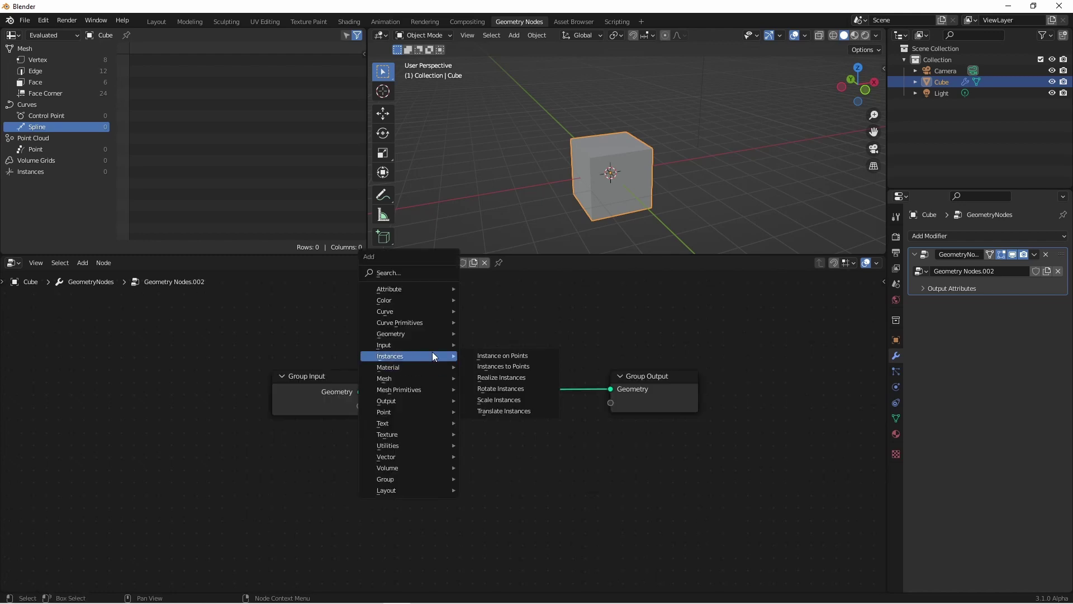
click(503, 353)
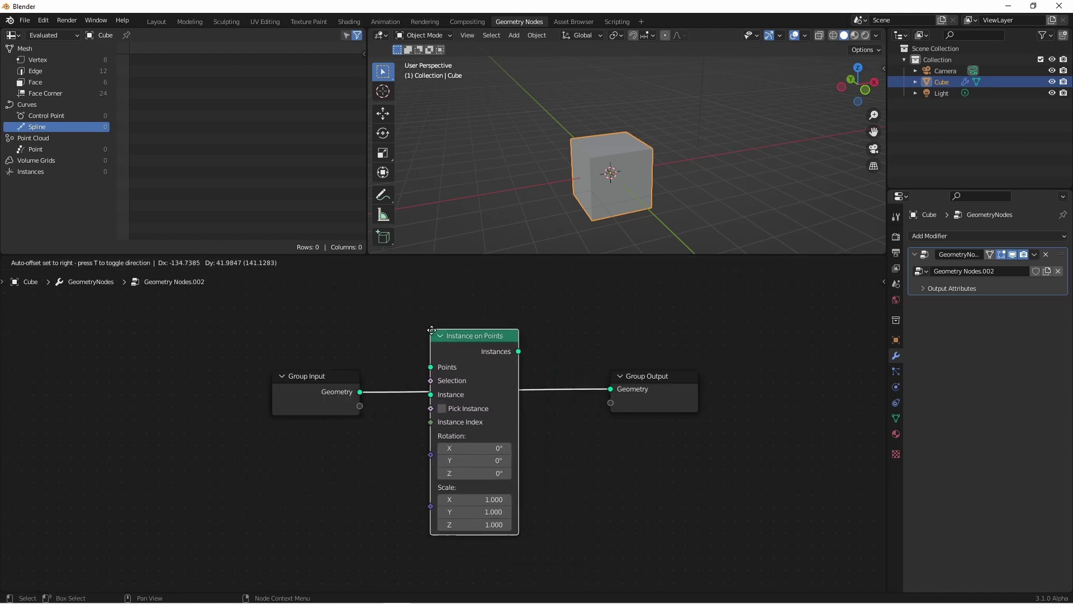
click(428, 330)
key(shift+a)
mouse_move(266, 491)
click(358, 534)
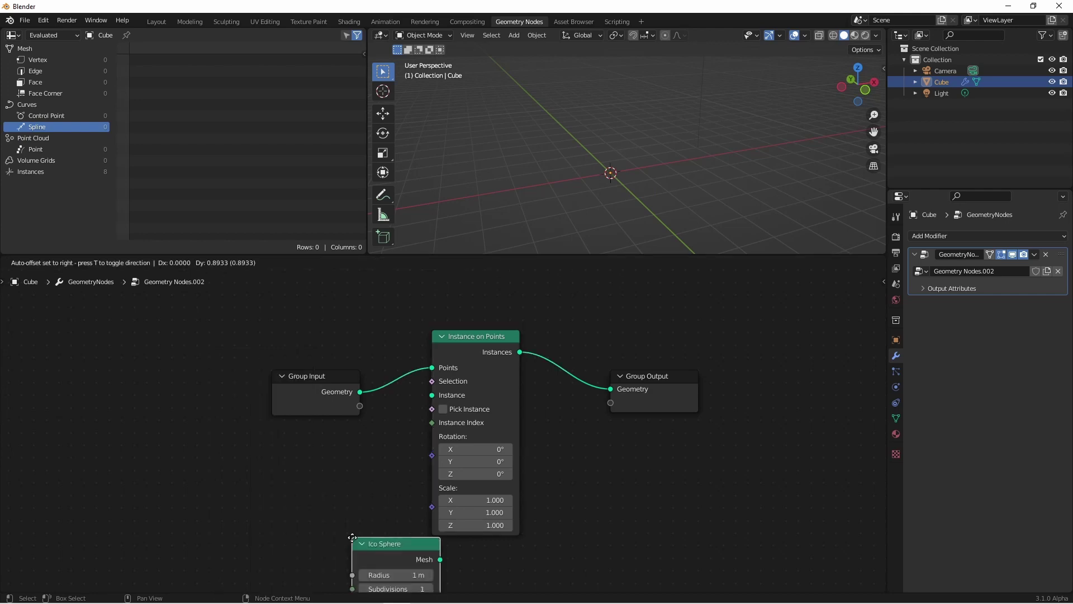
click(267, 457)
drag(357, 479, 434, 396)
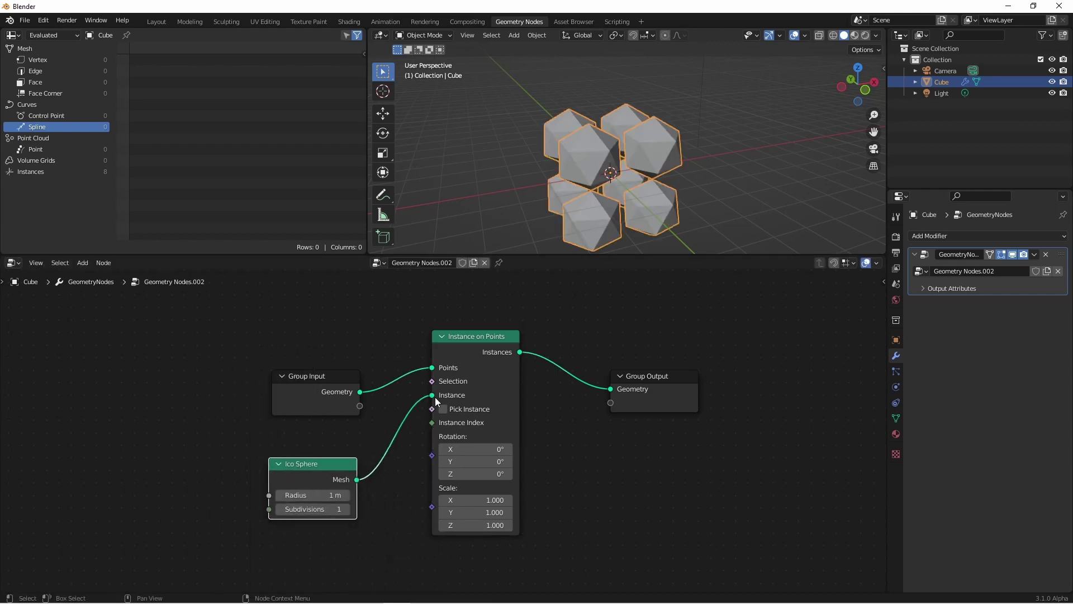
Insert a Rotate Instances node before the Group Output.
key(shift+a)
mouse_move(504, 316)
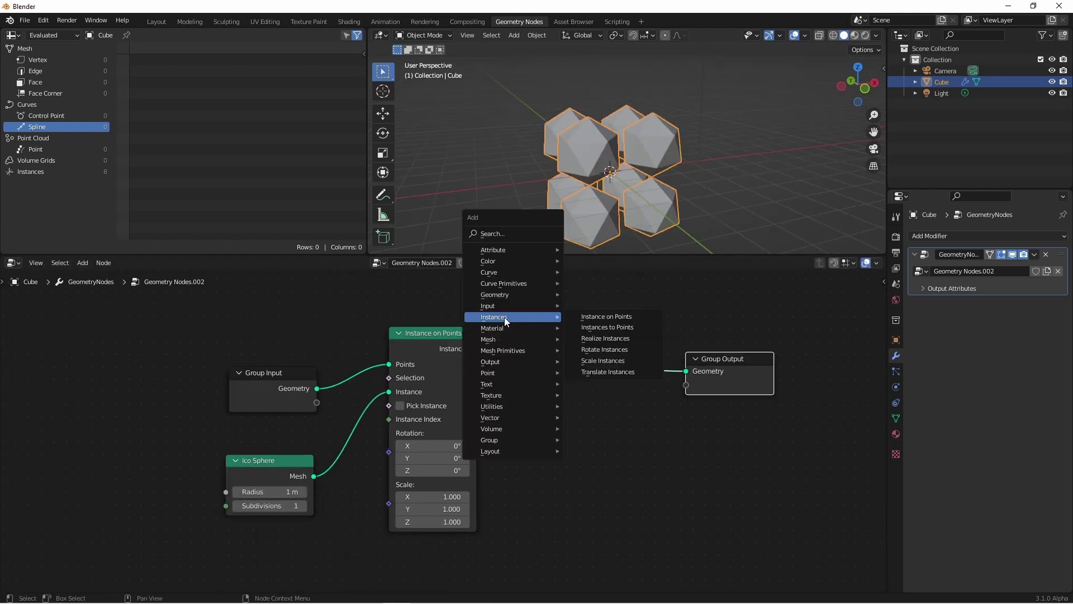
click(609, 351)
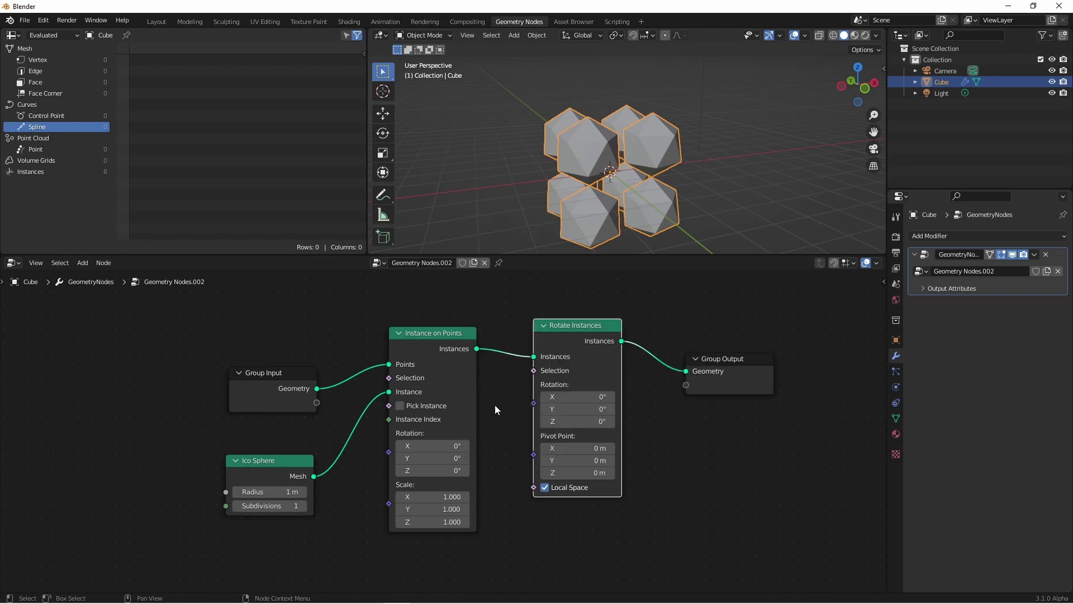
click(494, 405)
Insert a Scale Instances node into the instance link.
key(shift+a)
mouse_move(508, 321)
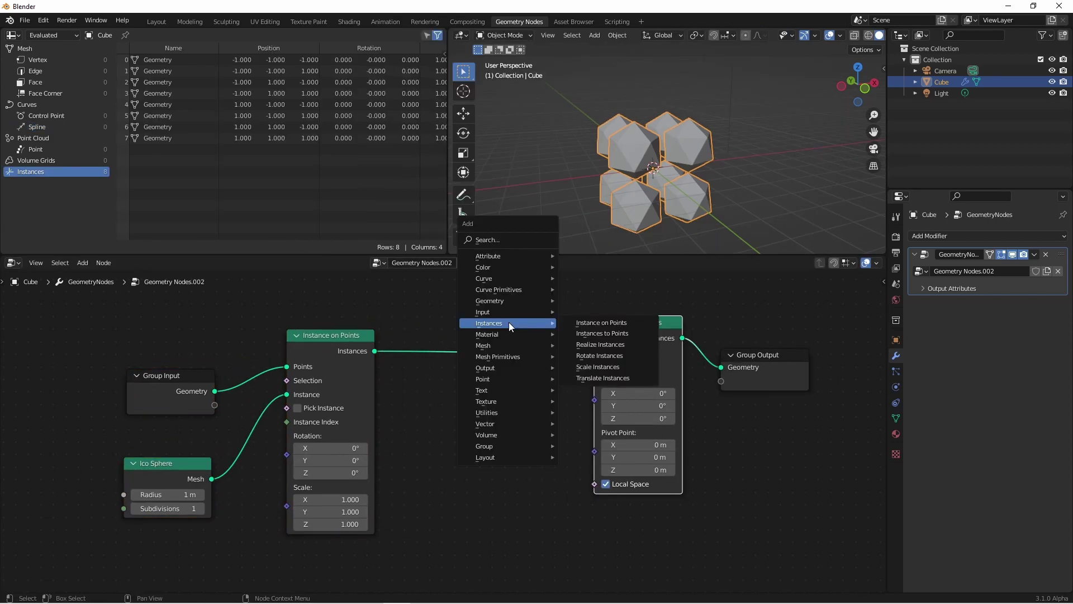
click(592, 367)
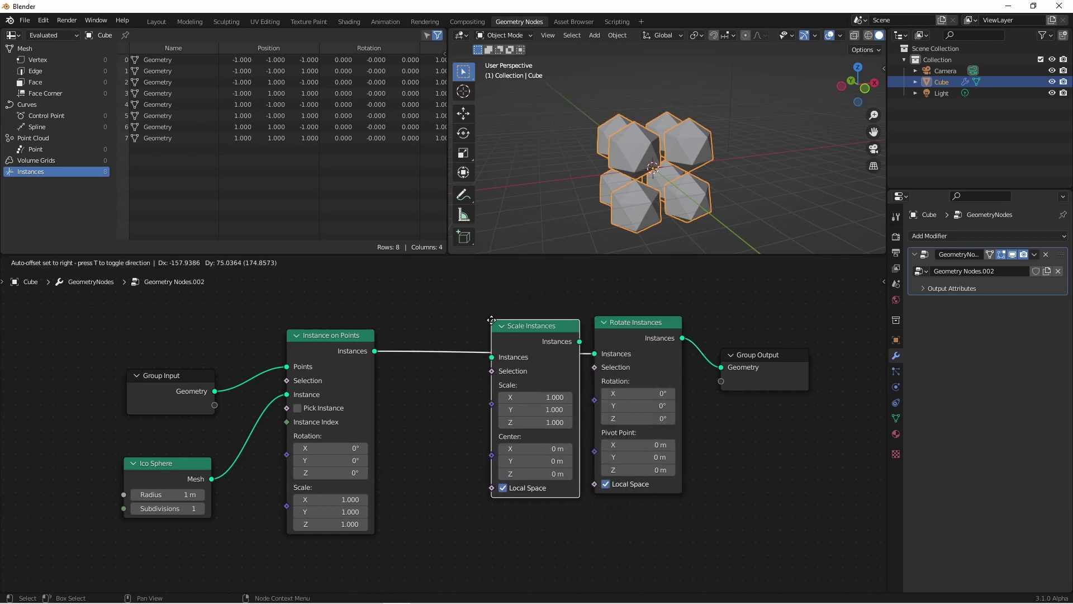
click(504, 318)
Add Translate Instances ahead, giving Translation X -0.8, Scale Y 2.9 and Rotation Y -114°.
key(shift+a)
mouse_move(492, 330)
click(586, 389)
click(422, 334)
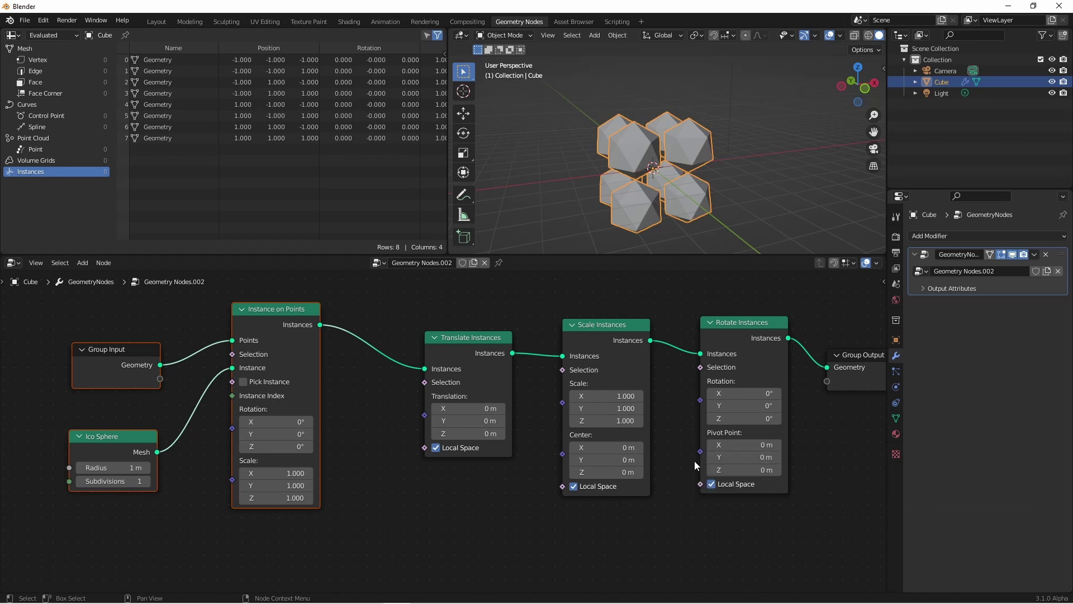
drag(467, 337, 476, 326)
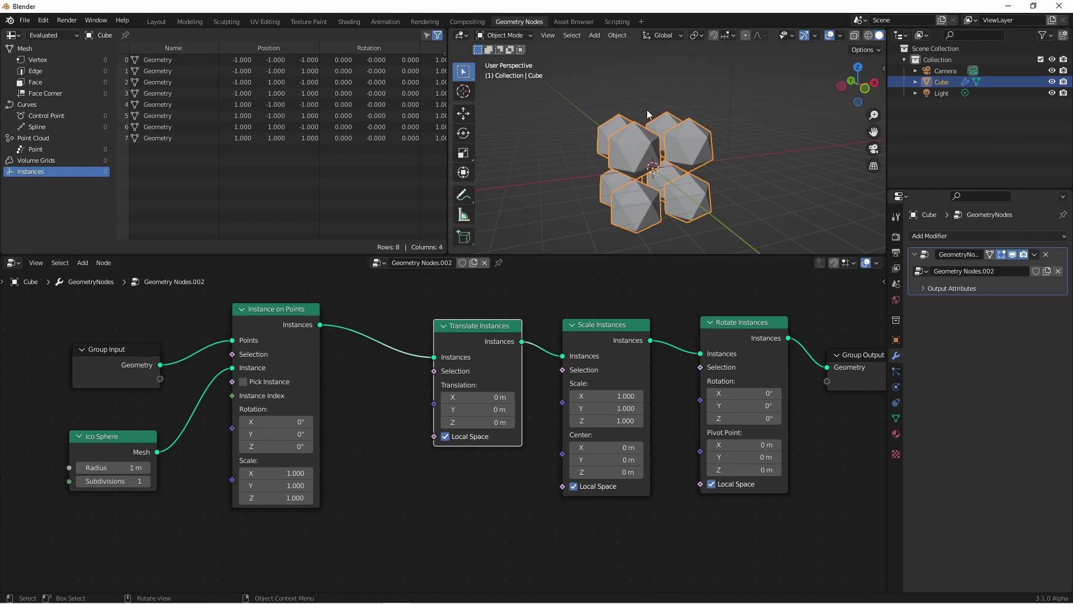
key(ctrl+z)
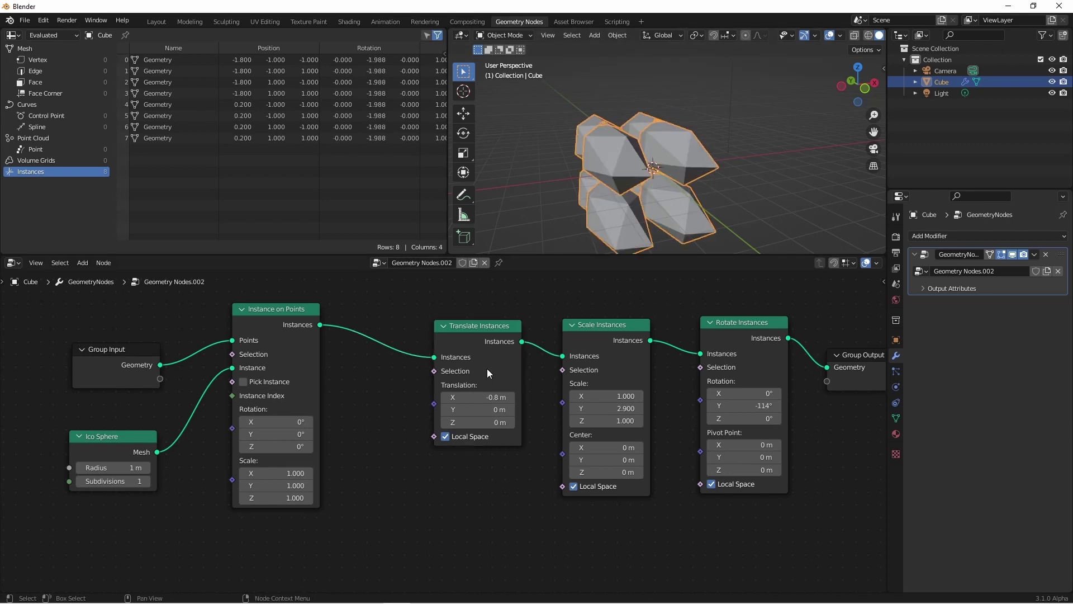